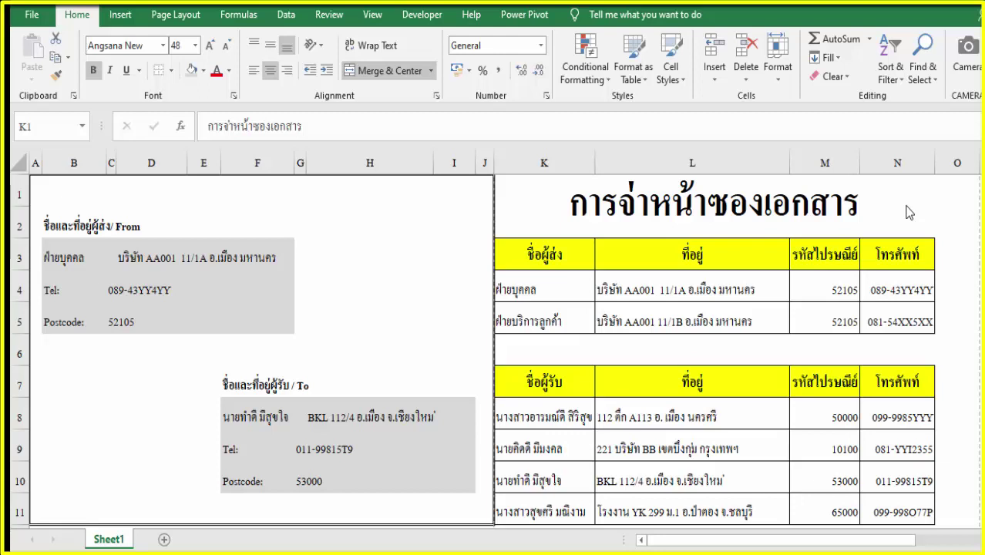
# - Review the title cell, the sender and recipient headings, and their data table header rows
pyautogui.click(925, 210)
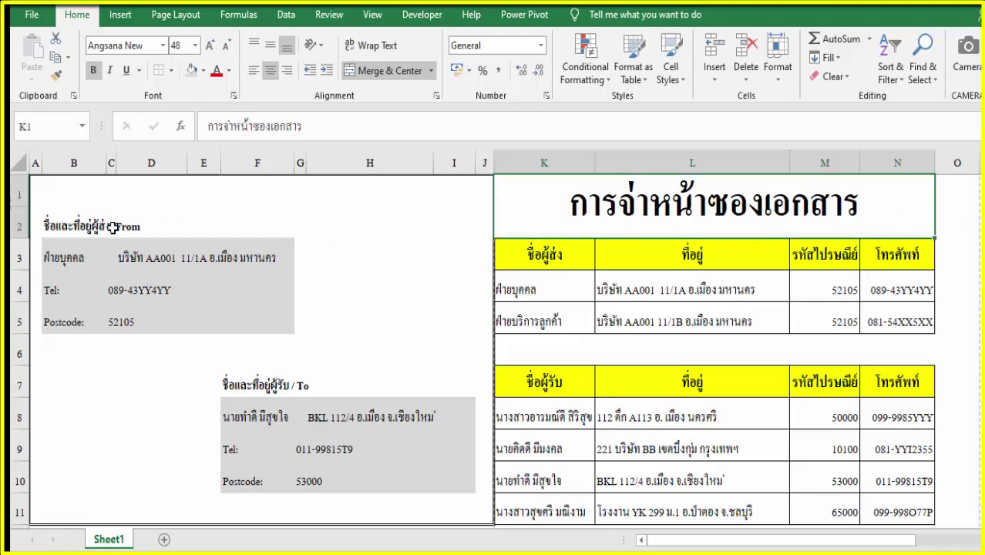
pyautogui.moveTo(74, 226); pyautogui.dragTo(158, 226)
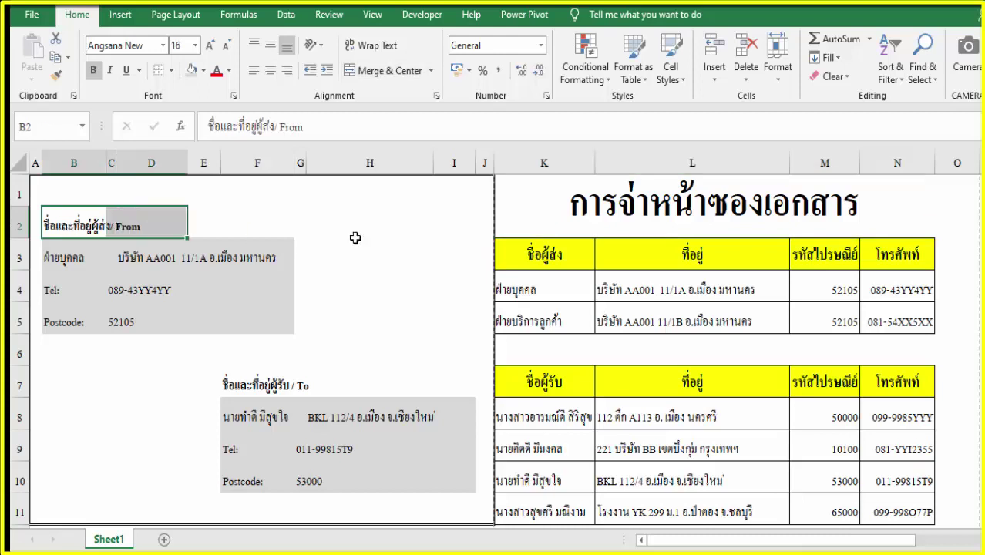
pyautogui.moveTo(570, 254); pyautogui.dragTo(902, 259)
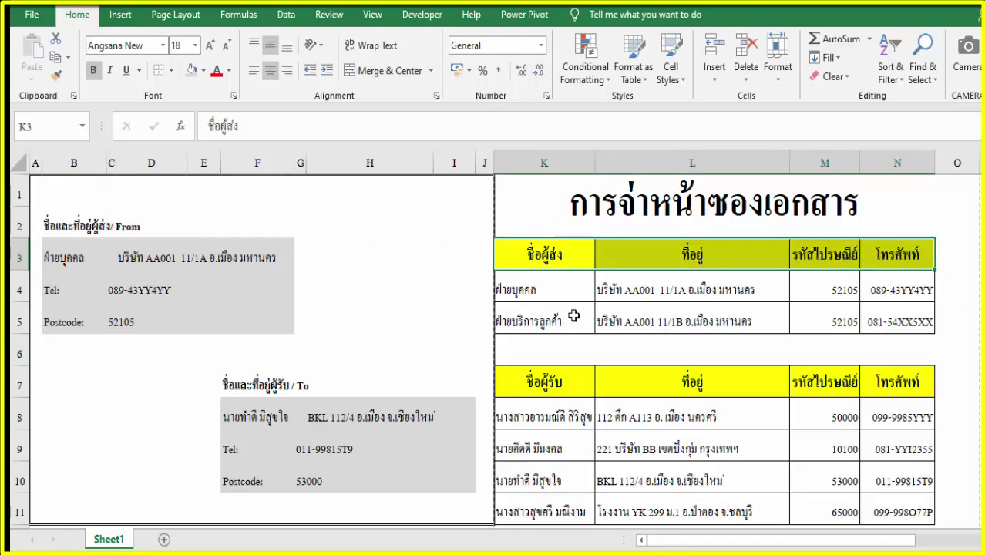
pyautogui.moveTo(250, 381); pyautogui.dragTo(312, 382)
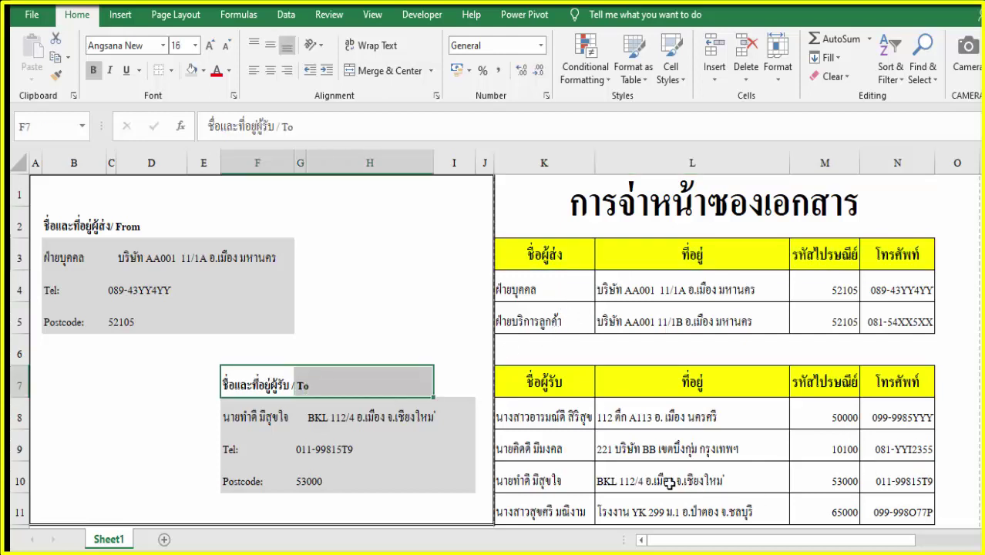
pyautogui.moveTo(576, 389); pyautogui.dragTo(887, 386)
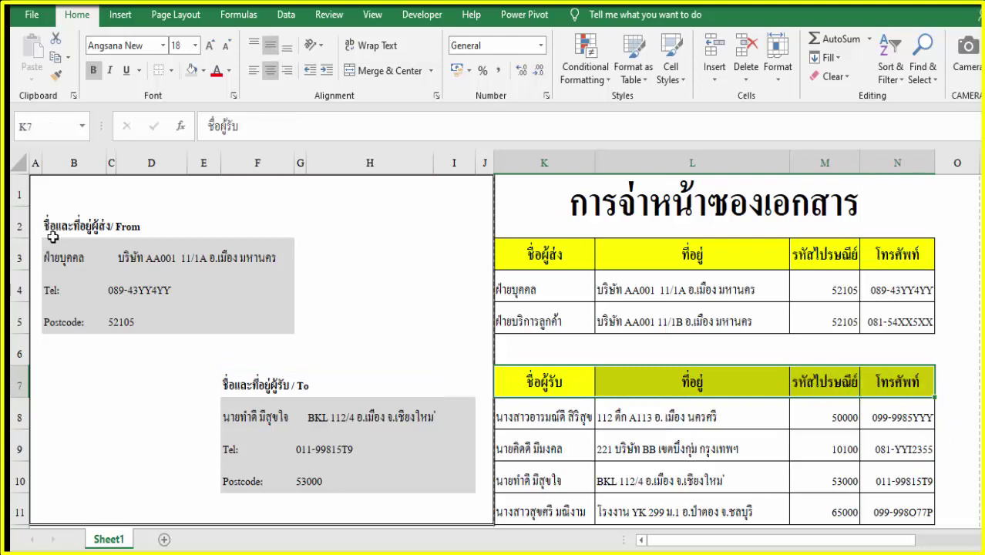
# - Choose ฝ่ายบริการลูกค้า as the sender from the B3 dropdown
pyautogui.click(77, 260)
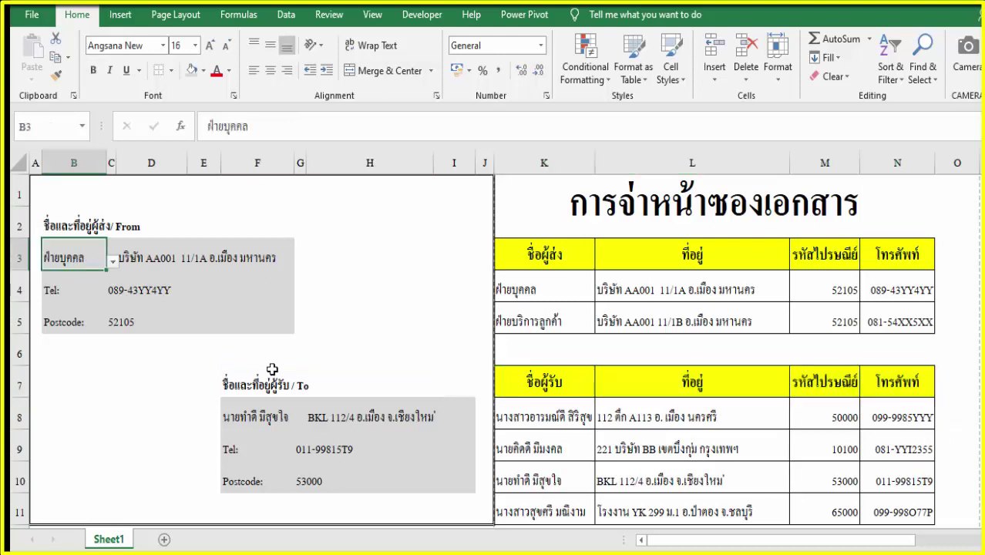
pyautogui.click(112, 263)
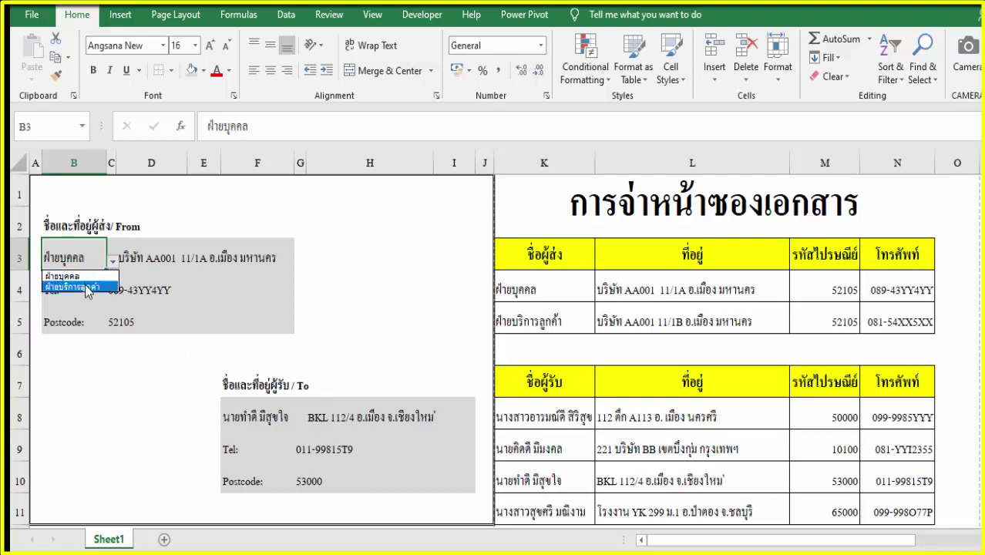
pyautogui.click(77, 286)
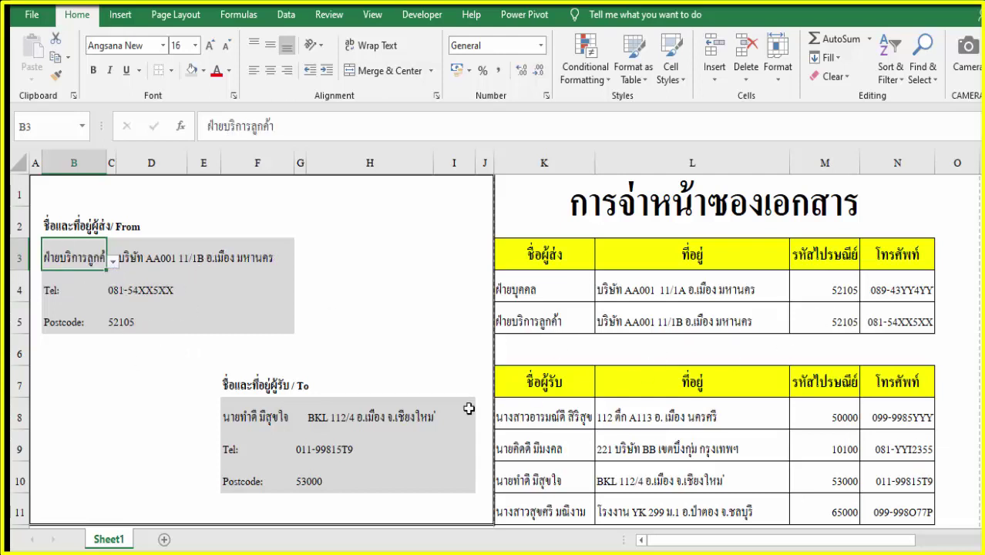
# - Choose the first recipient from the F8 dropdown, then return to the top of the sheet
pyautogui.click(270, 420)
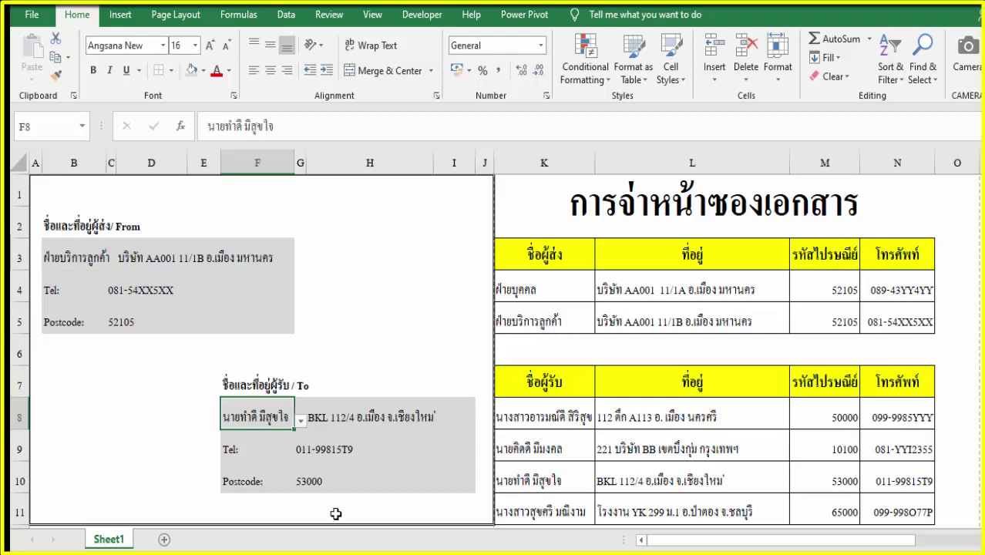
pyautogui.click(300, 424)
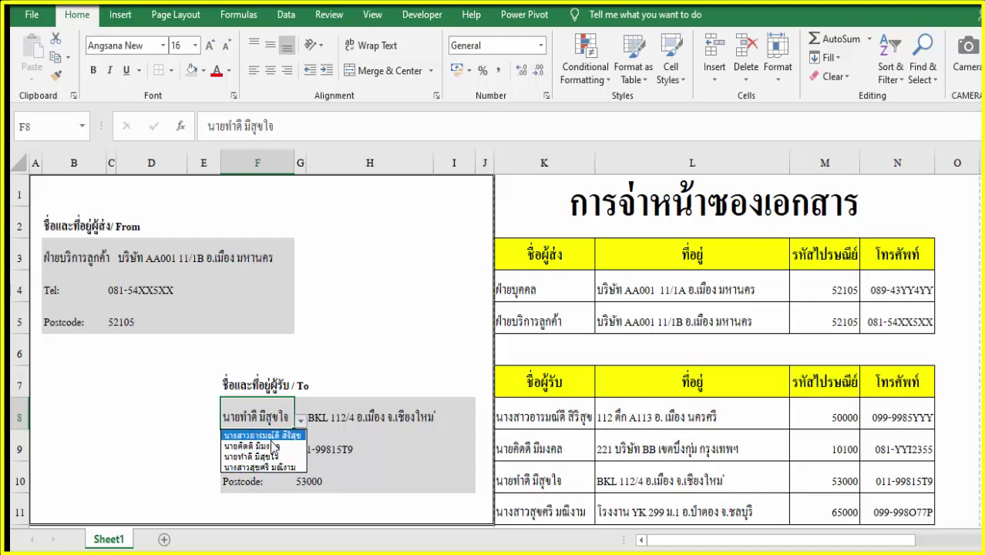
pyautogui.click(271, 457)
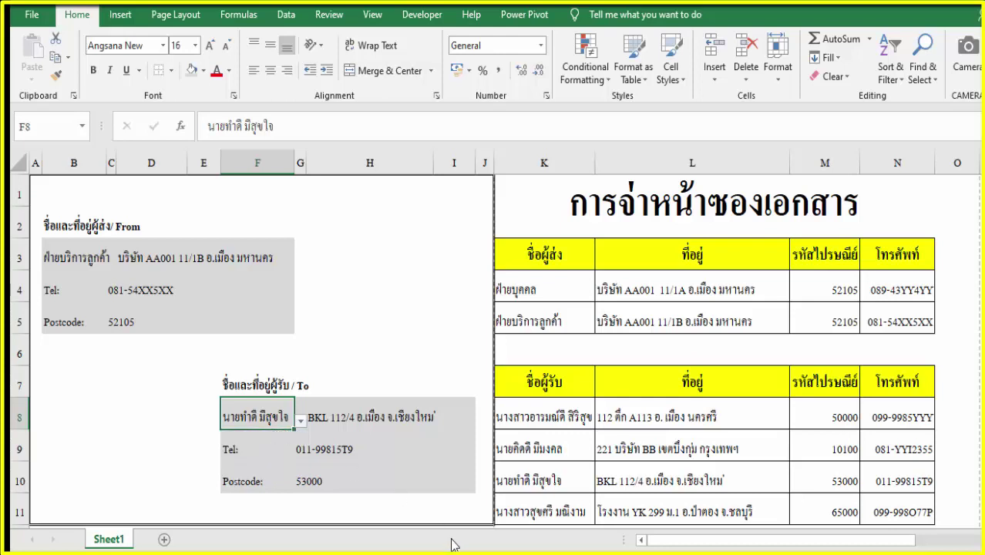
pyautogui.click(300, 424)
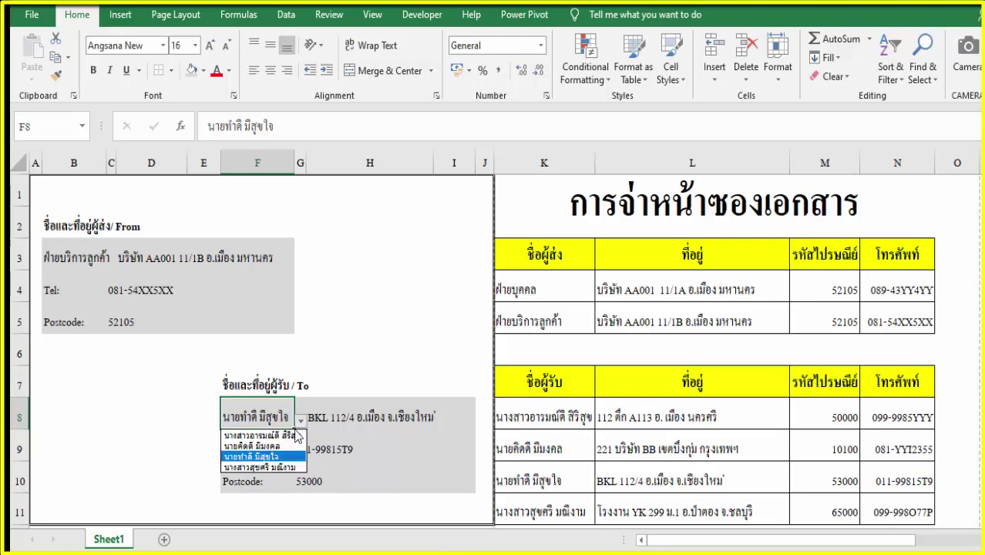
pyautogui.click(262, 436)
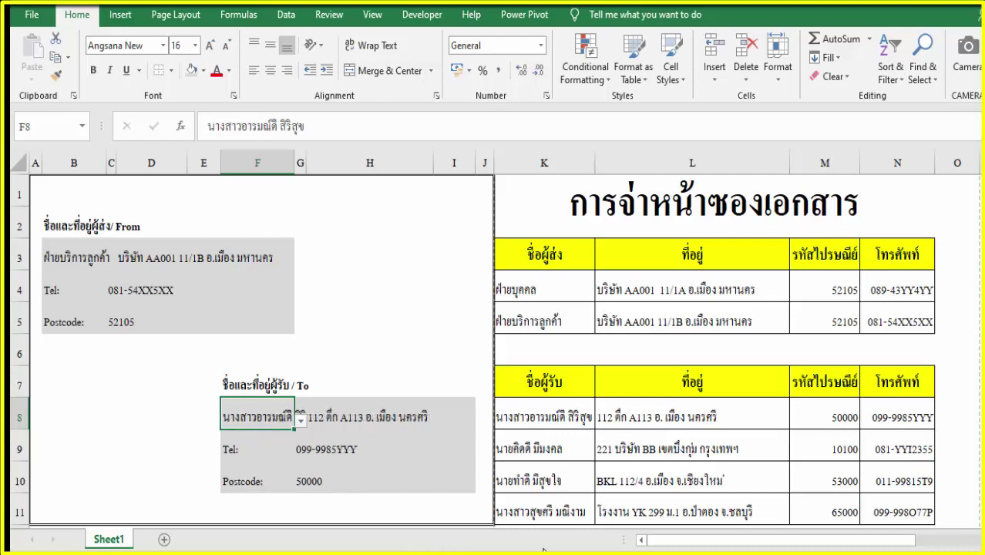
pyautogui.click(283, 387)
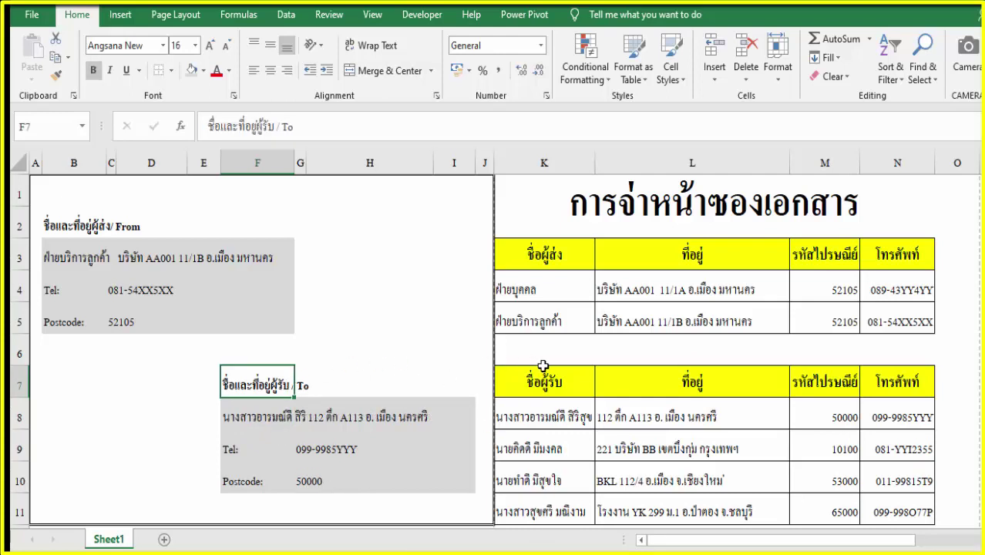
pyautogui.hotkey('ctrl', 'Home')
pyautogui.click(890, 197)
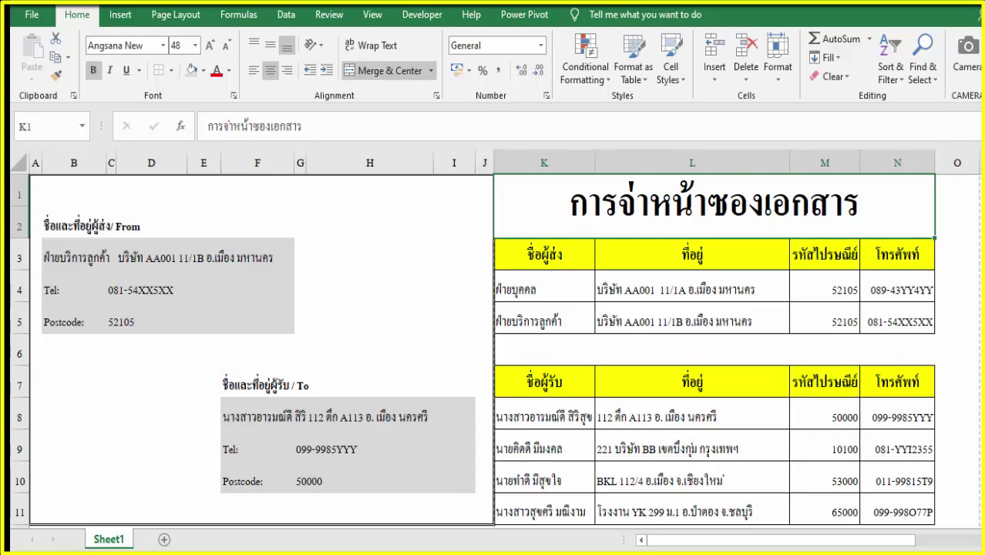
# - Add a blank Sheet2 and review its Page Setup margins and A4 portrait page, leaving them unchanged
pyautogui.click(164, 540)
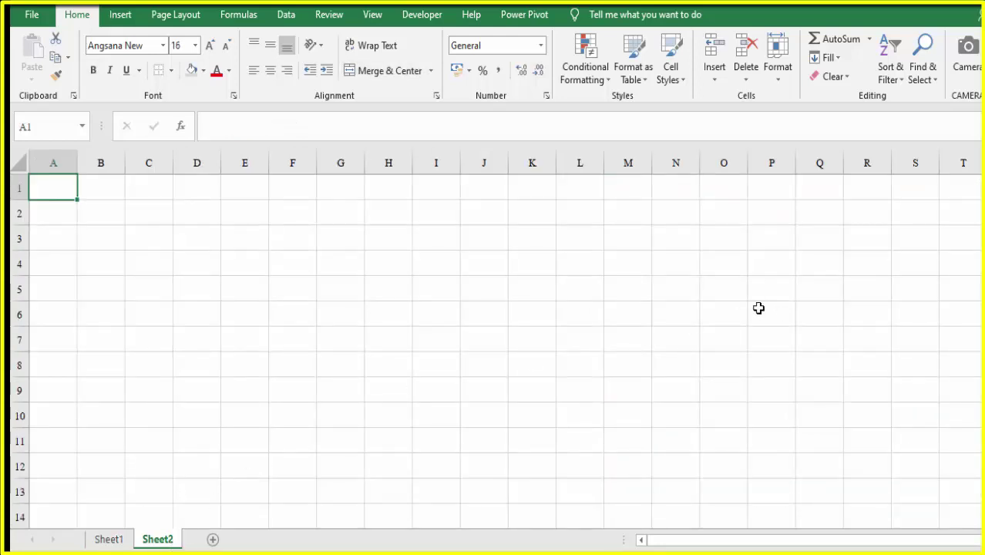
pyautogui.click(189, 17)
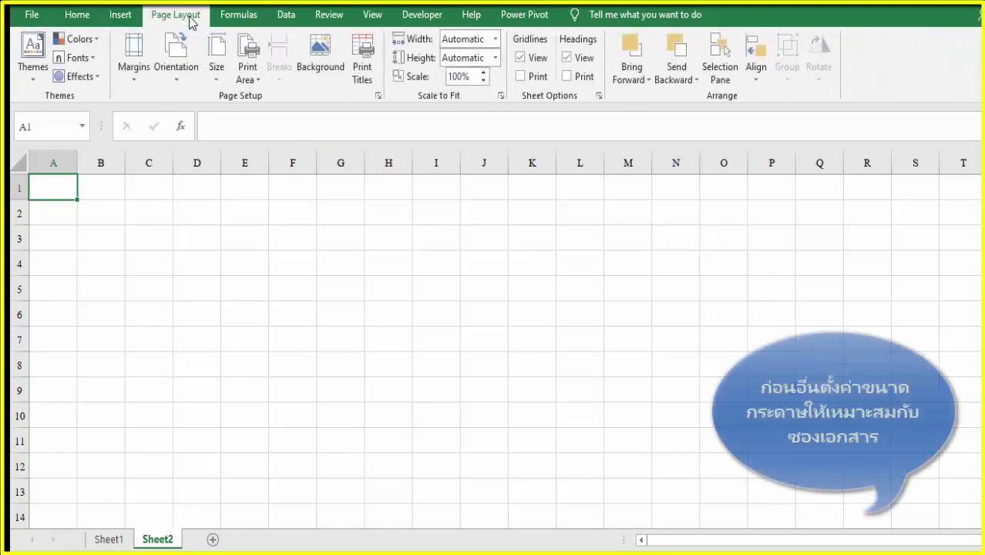
pyautogui.click(138, 77)
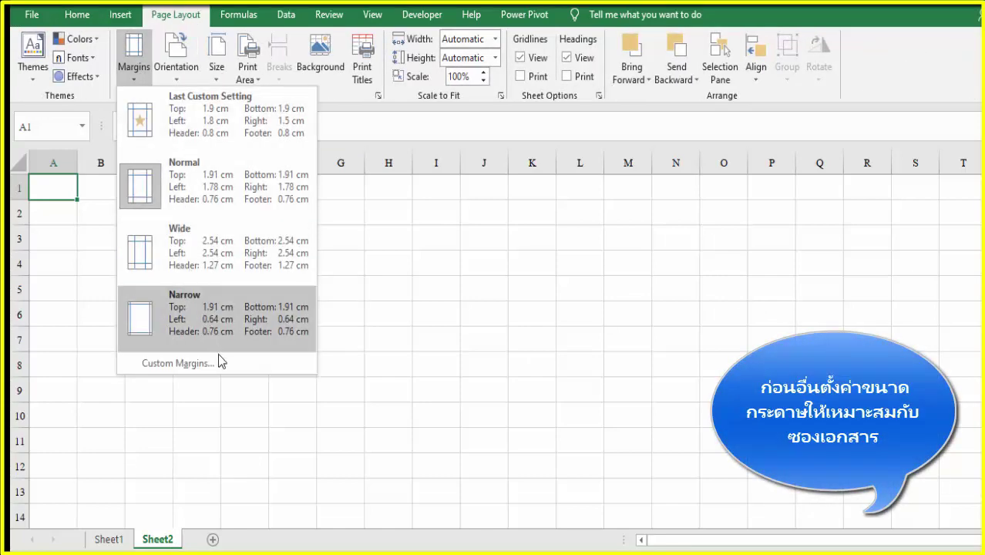
pyautogui.click(248, 366)
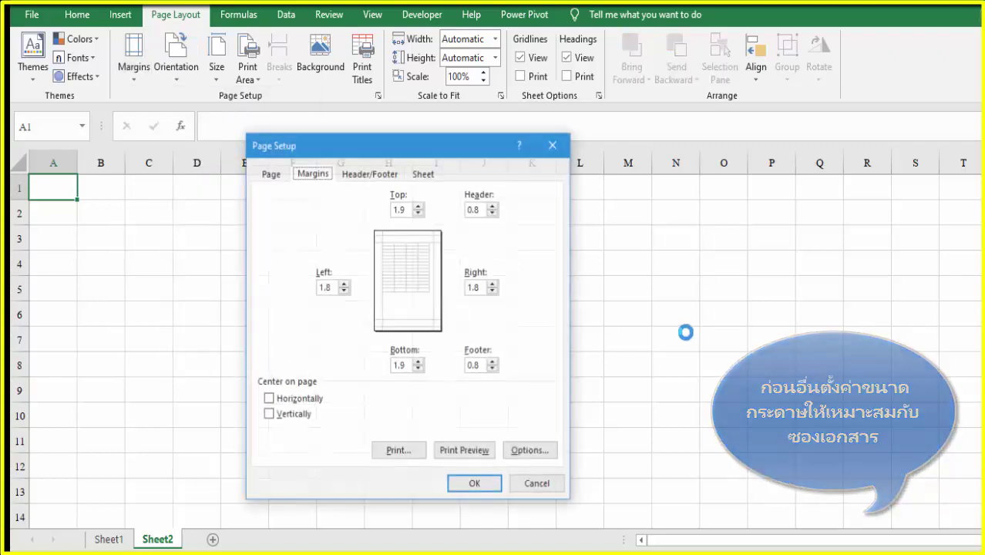
pyautogui.moveTo(434, 157); pyautogui.dragTo(374, 179)
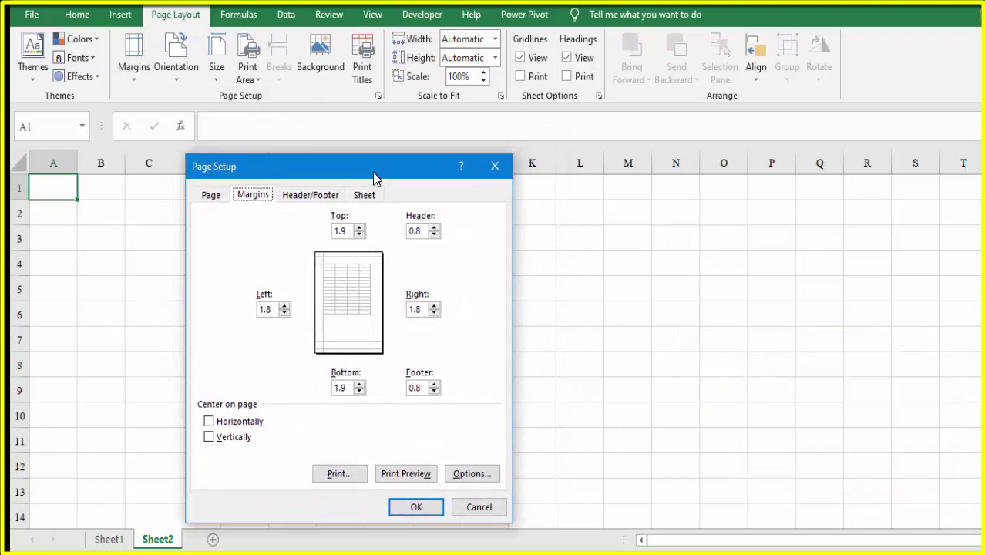
pyautogui.click(212, 195)
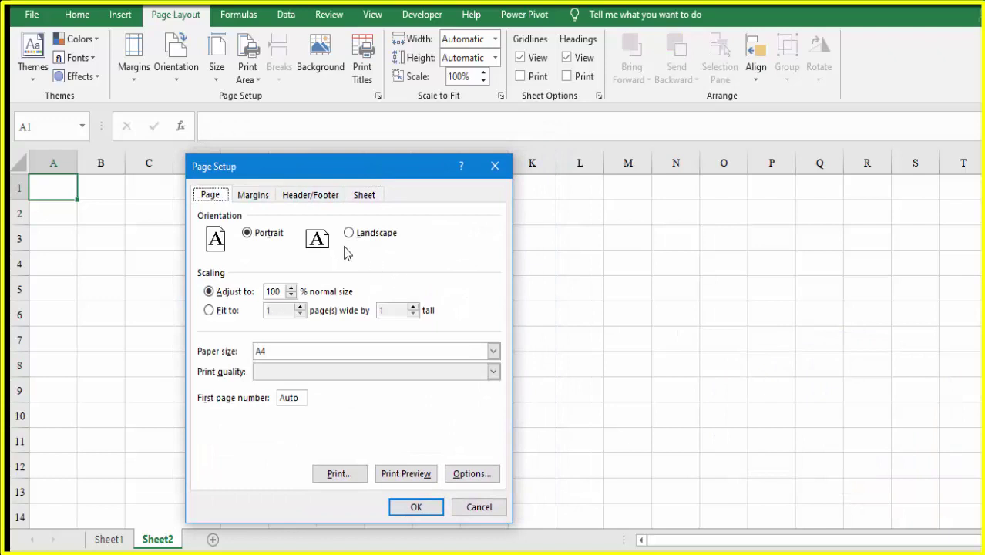
pyautogui.click(262, 199)
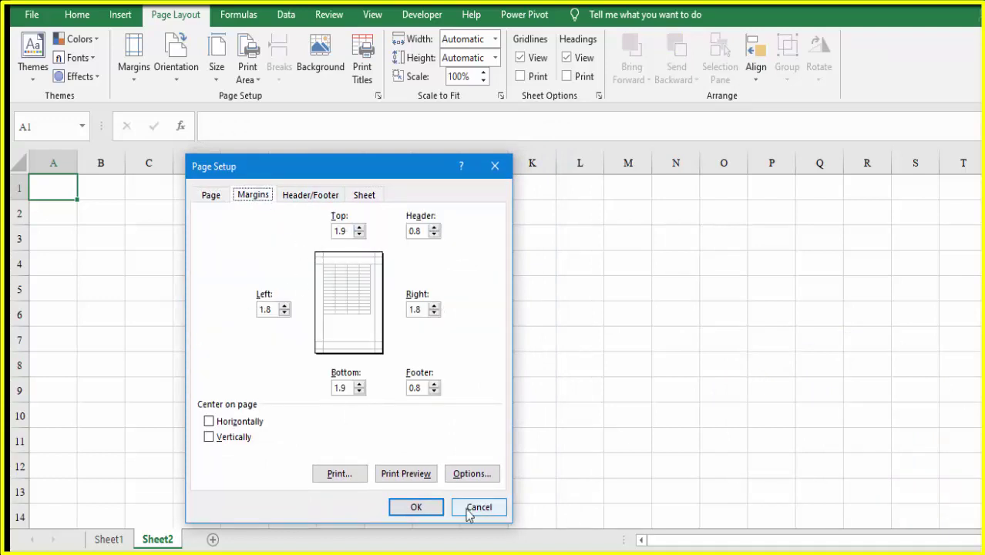
pyautogui.click(431, 511)
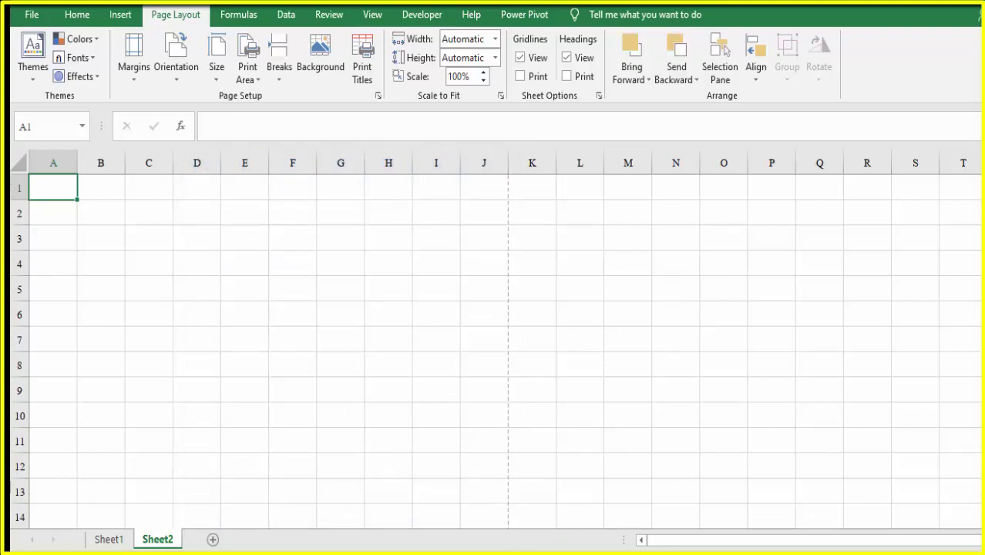
# - Paste the sender and recipient data tables at K4
pyautogui.click(537, 266)
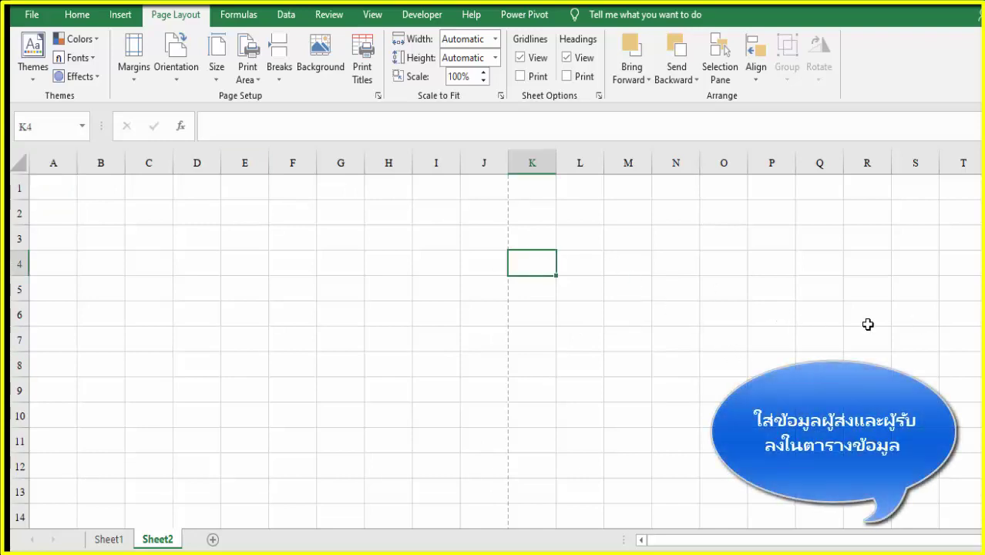
pyautogui.hotkey('ctrl', 'v')
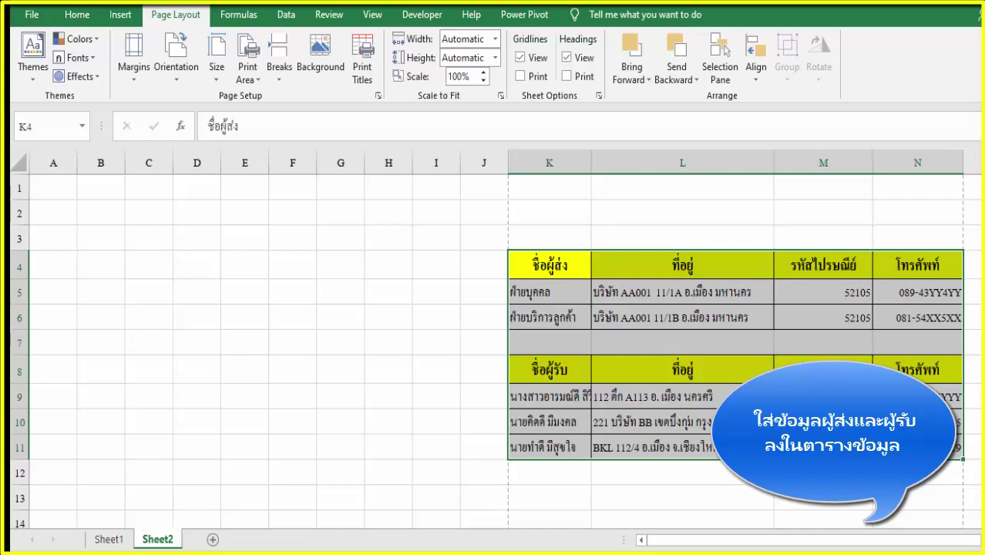
pyautogui.click(577, 259)
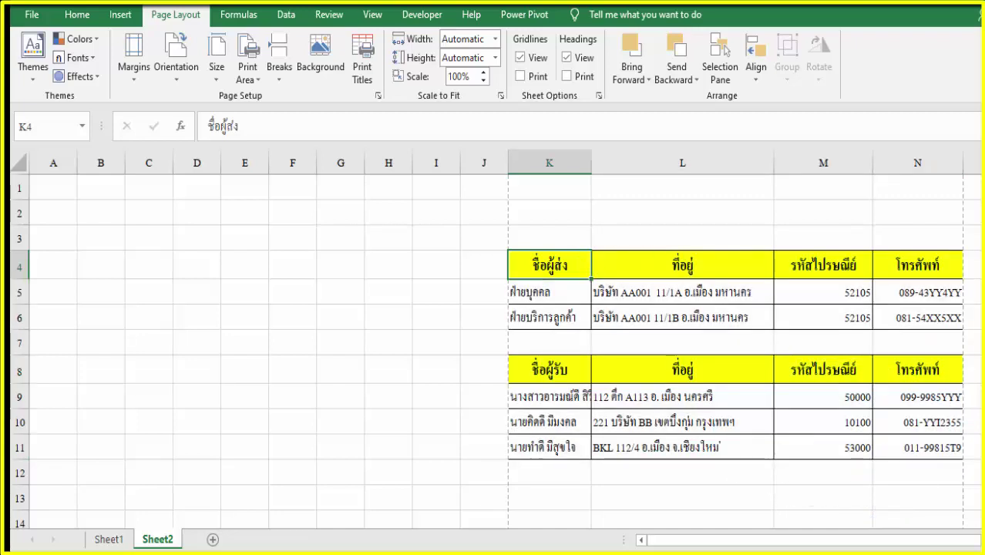
# - Enter the heading 'ชื่อและที่อยู่ผู้ส่ง/ From' in B2
pyautogui.click(101, 214)
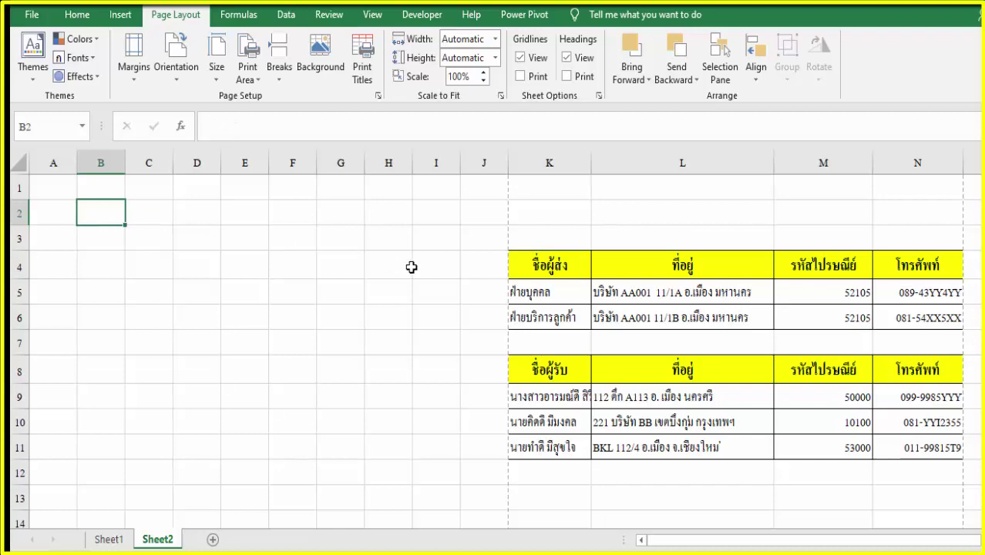
pyautogui.write('ชื่อและที่อยู่ผู้ส่ง/ From')
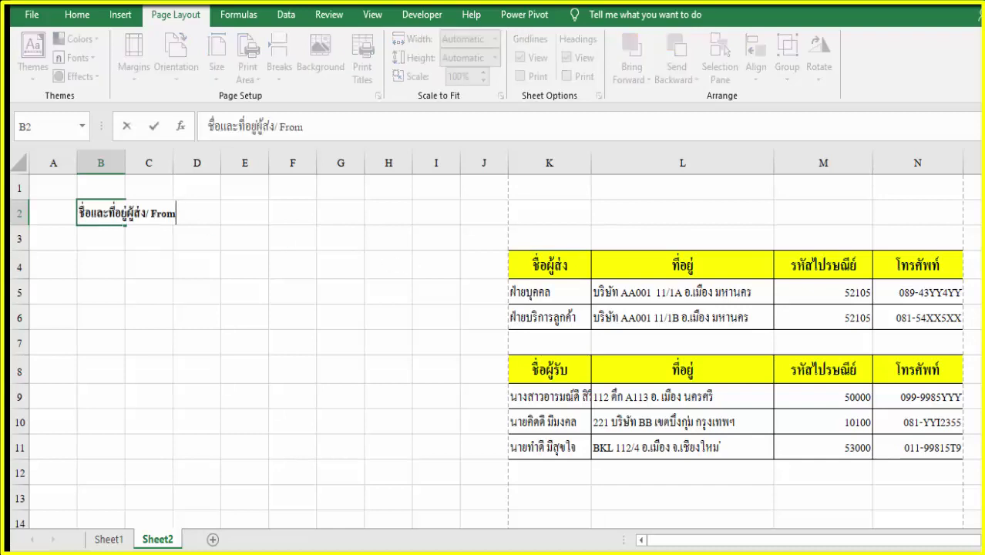
pyautogui.press('Return')
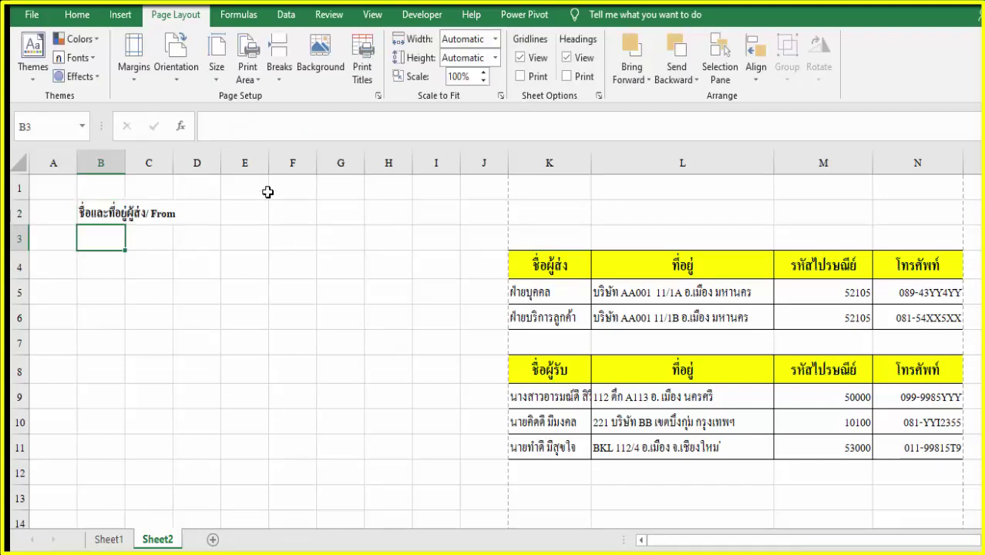
pyautogui.click(286, 14)
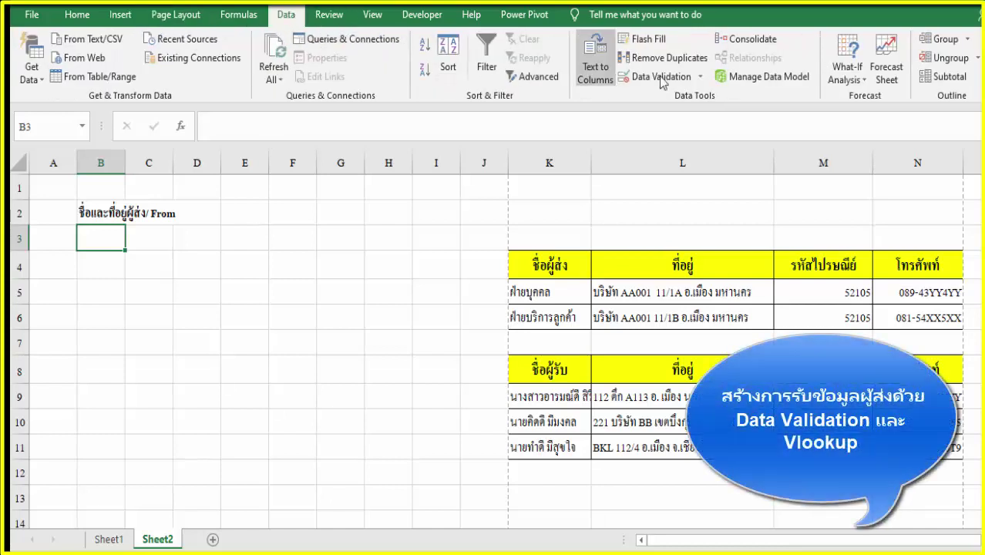
# - Add a List validation to B3 sourced from the sender names in K5:K6
pyautogui.click(702, 76)
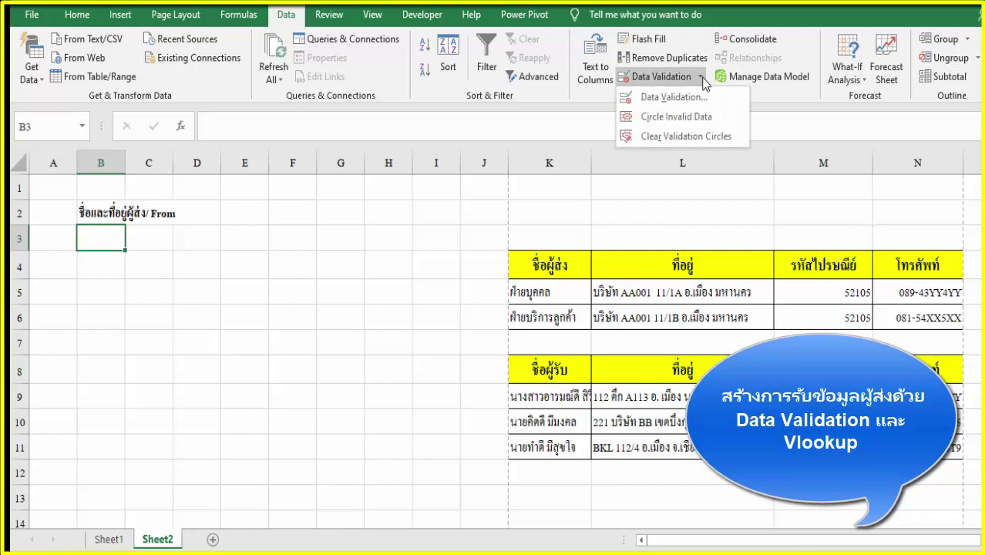
pyautogui.click(706, 102)
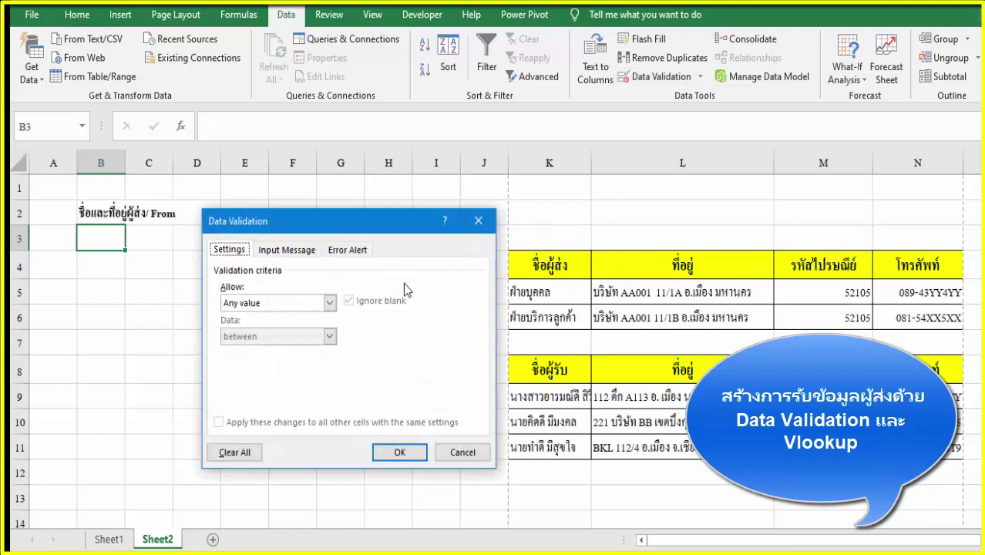
pyautogui.click(329, 303)
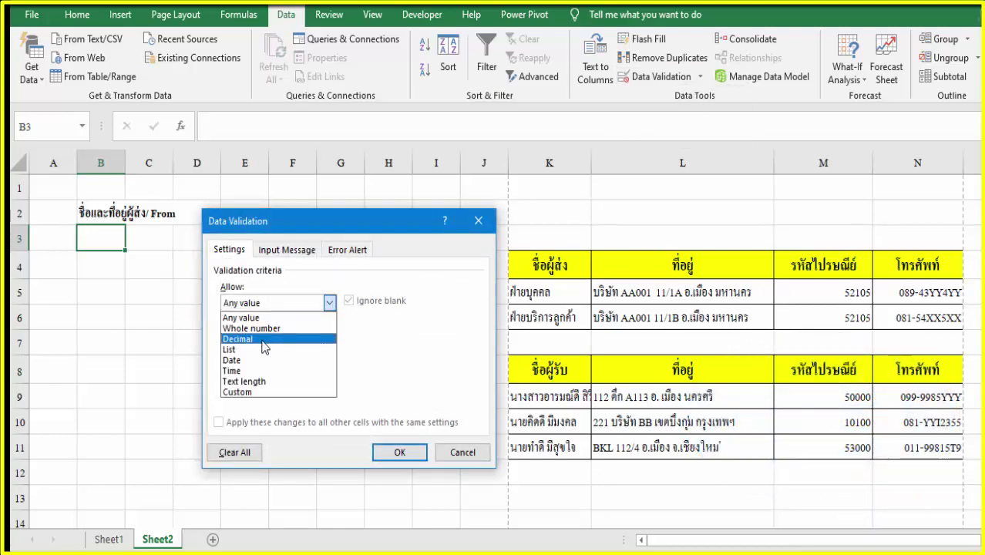
pyautogui.click(247, 349)
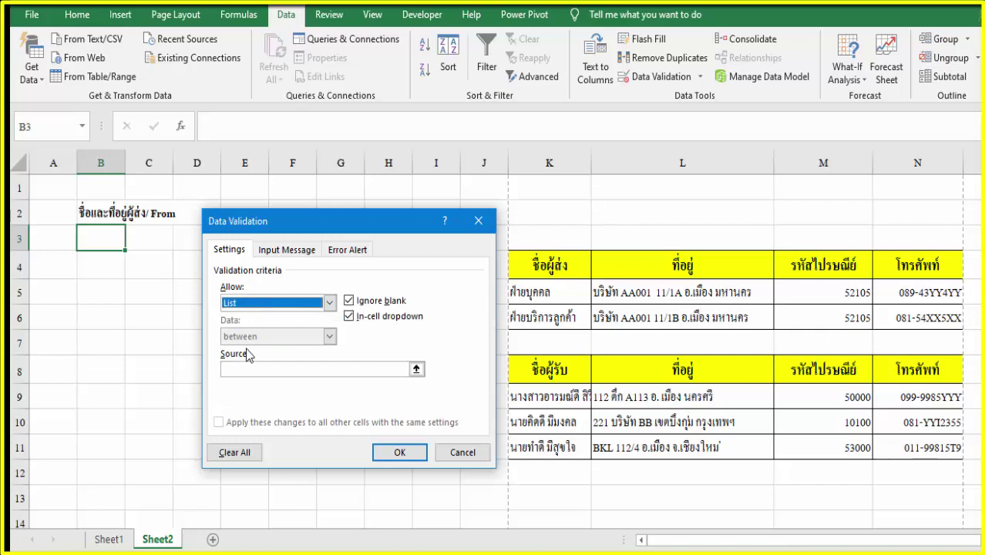
pyautogui.click(416, 370)
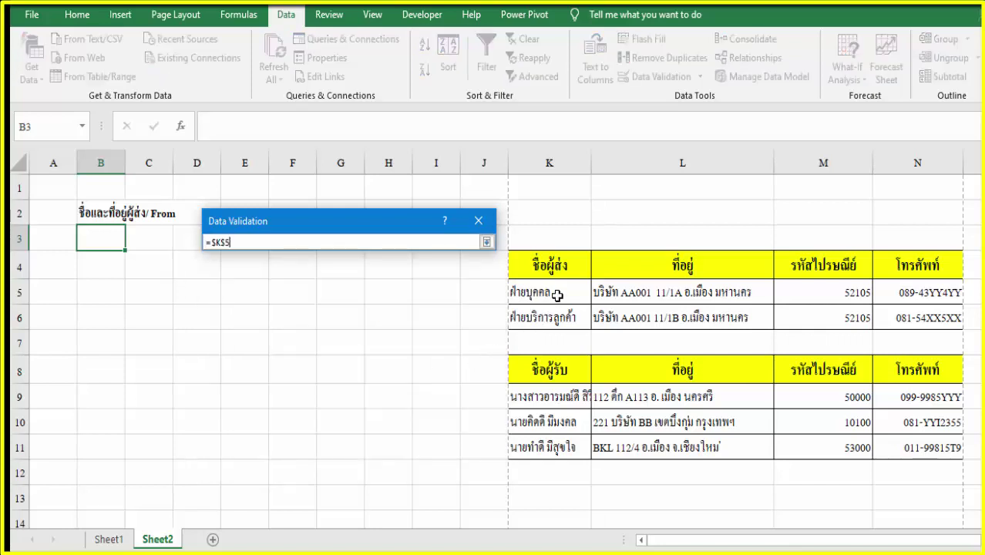
pyautogui.moveTo(555, 294); pyautogui.dragTo(561, 314)
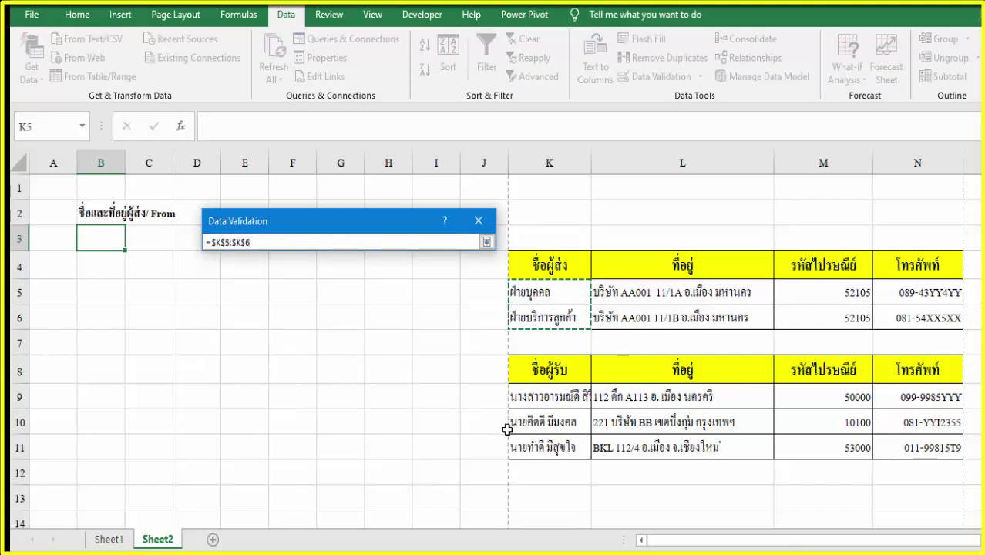
pyautogui.click(486, 242)
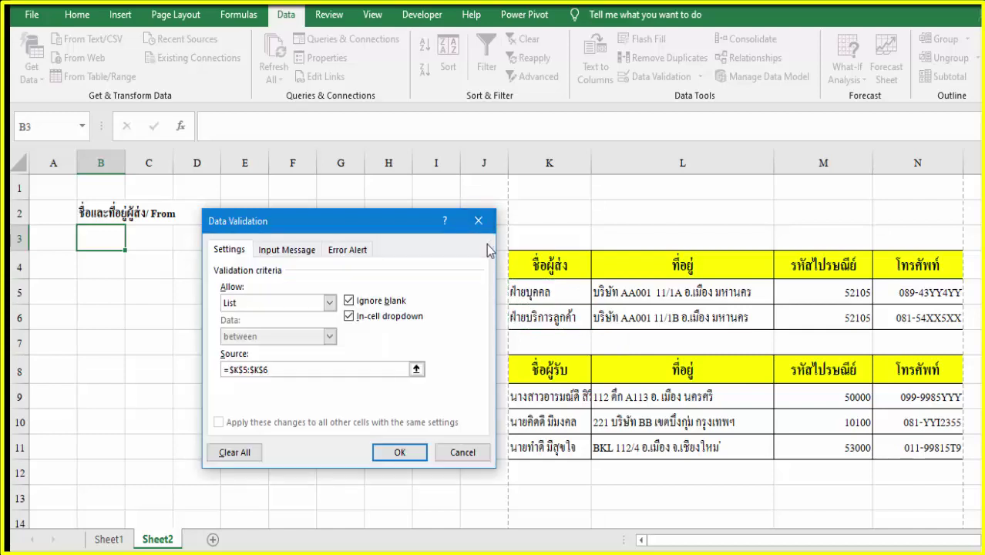
pyautogui.click(407, 453)
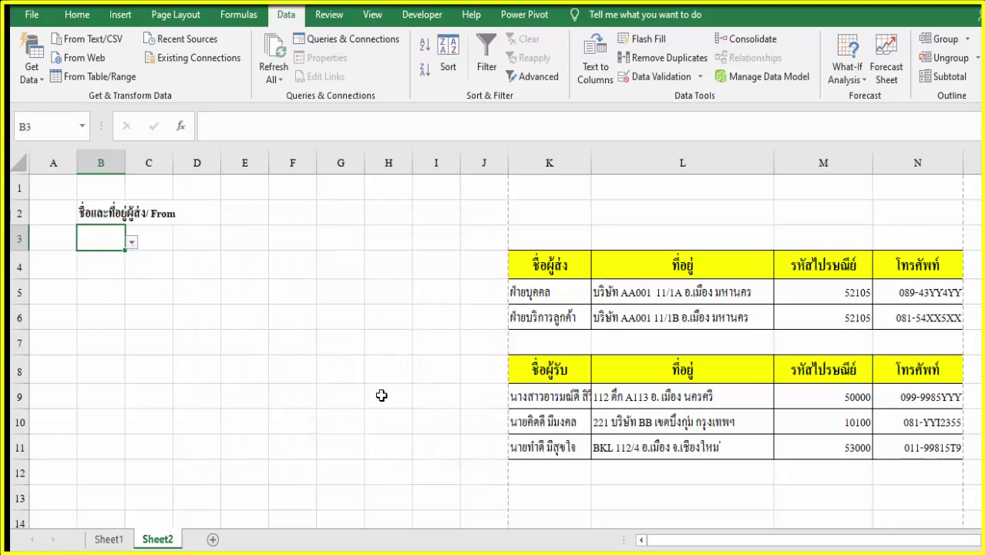
pyautogui.click(187, 249)
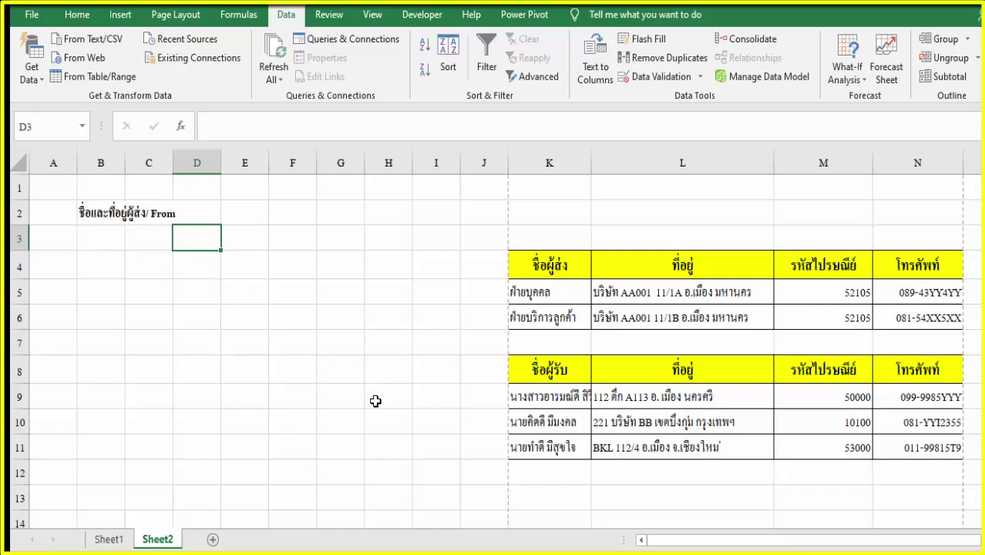
# - Enter =VLOOKUP(B3,K5:N6,2,FALSE) in D3 to fetch the sender's address
pyautogui.write('=')
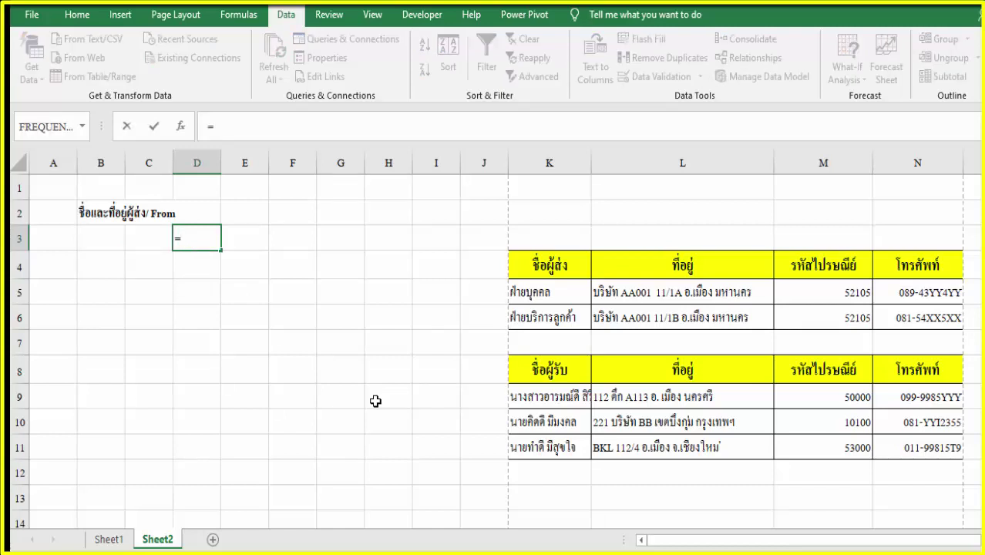
pyautogui.write('vloo')
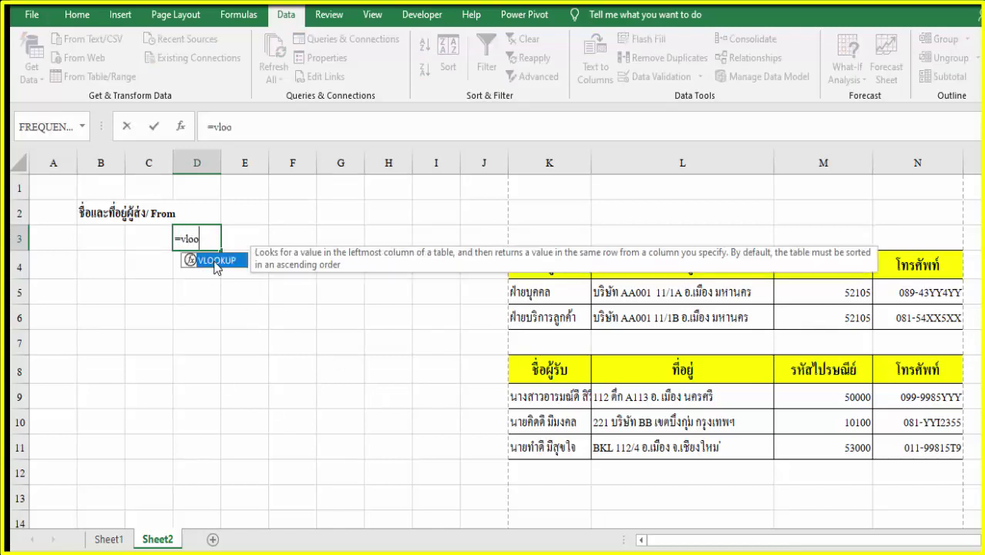
pyautogui.doubleClick(215, 261)
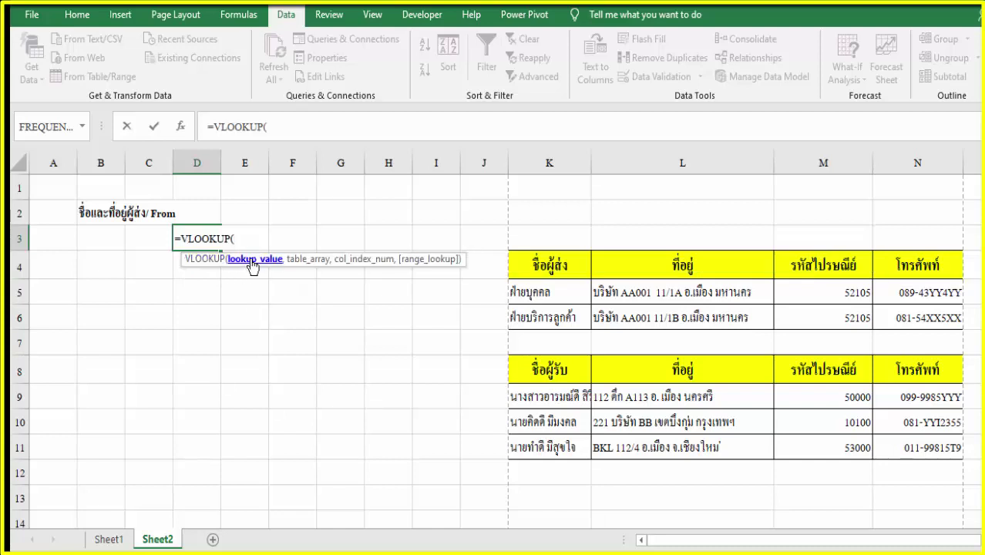
pyautogui.click(112, 239)
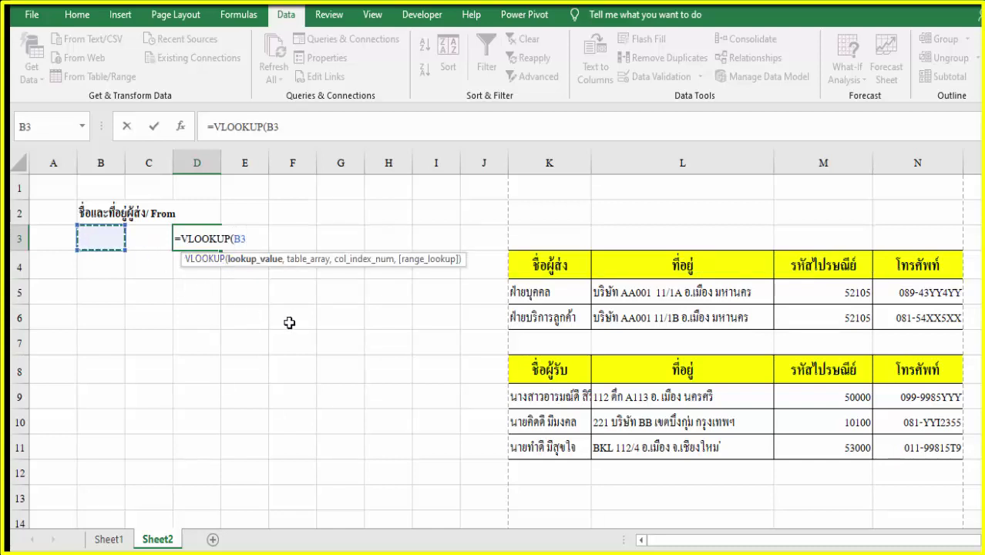
pyautogui.write(',')
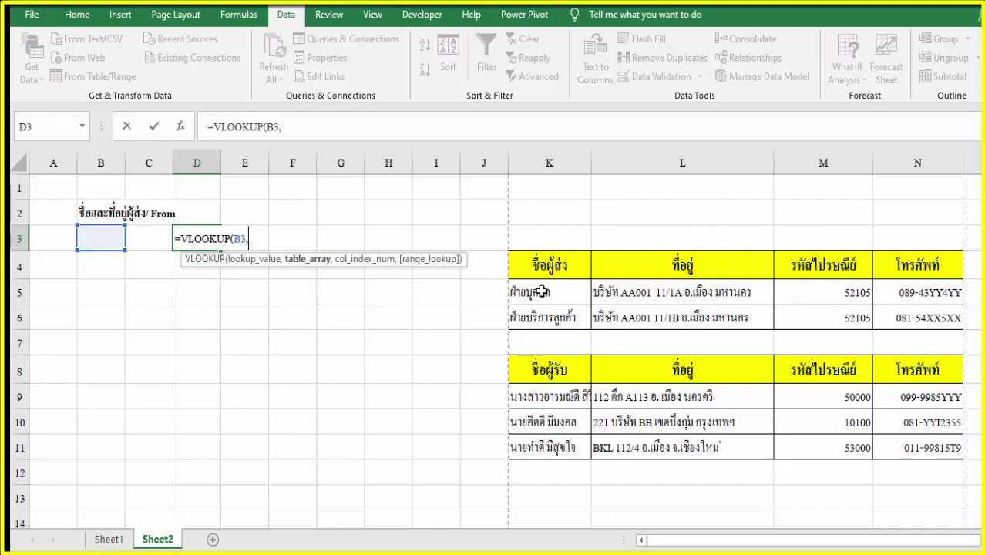
pyautogui.moveTo(541, 291); pyautogui.dragTo(903, 317)
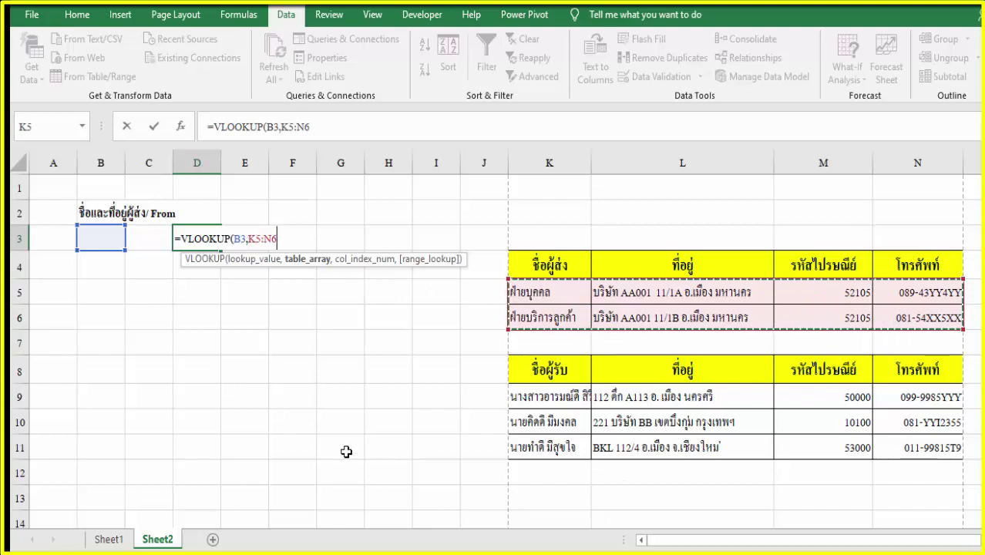
pyautogui.write(',')
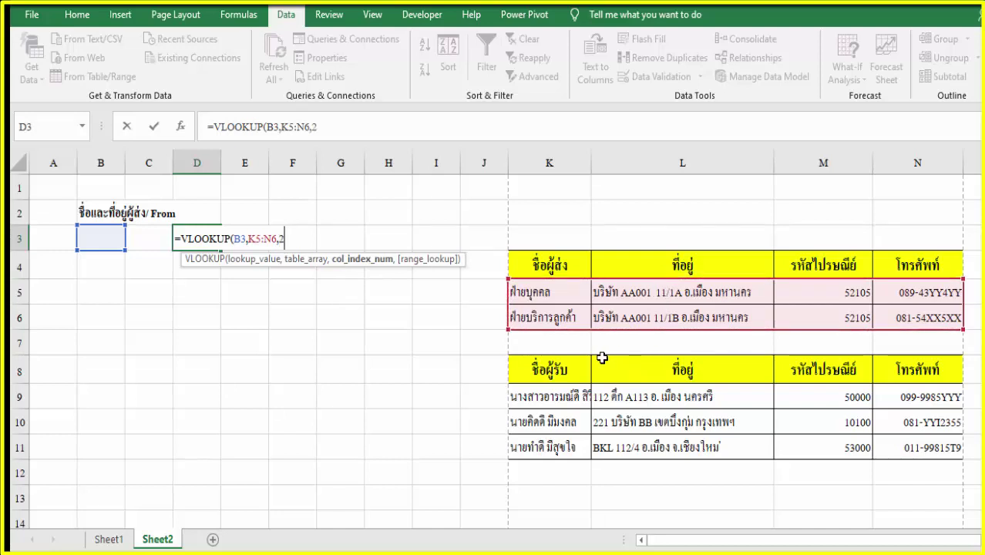
pyautogui.write('2')
pyautogui.write(',')
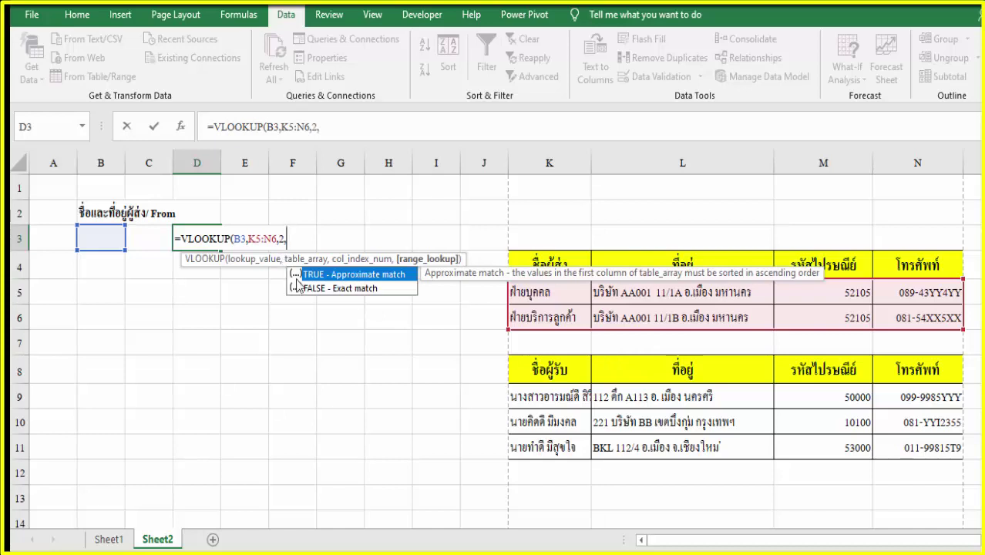
pyautogui.doubleClick(314, 290)
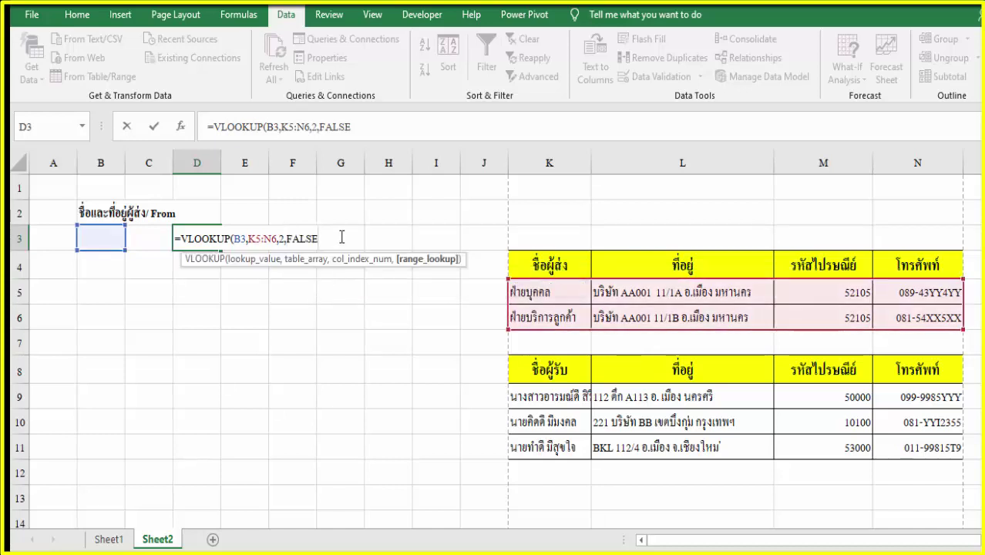
pyautogui.press('Return')
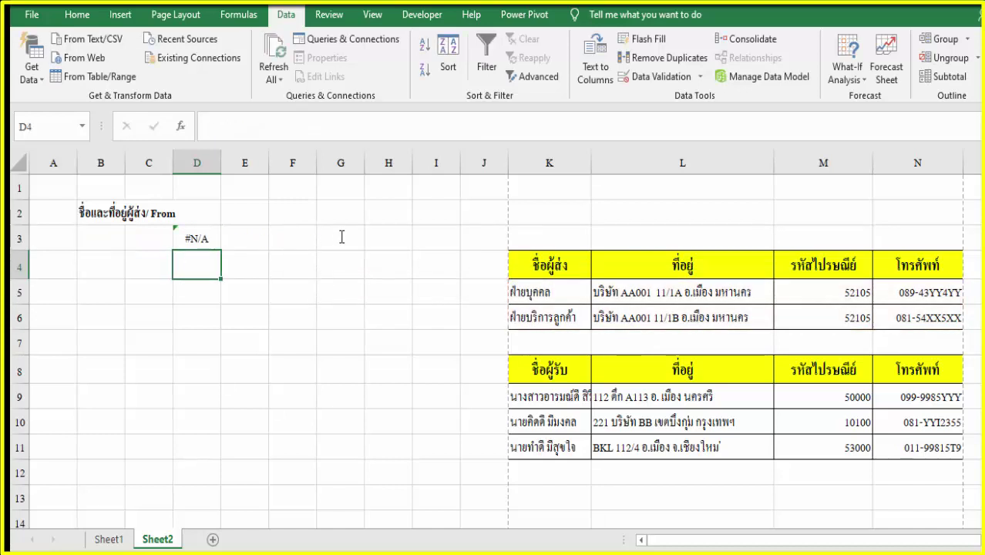
# - Pick ฝ่ายบุคคล as the sender in B3 and narrow column C to about 4.86
pyautogui.click(104, 238)
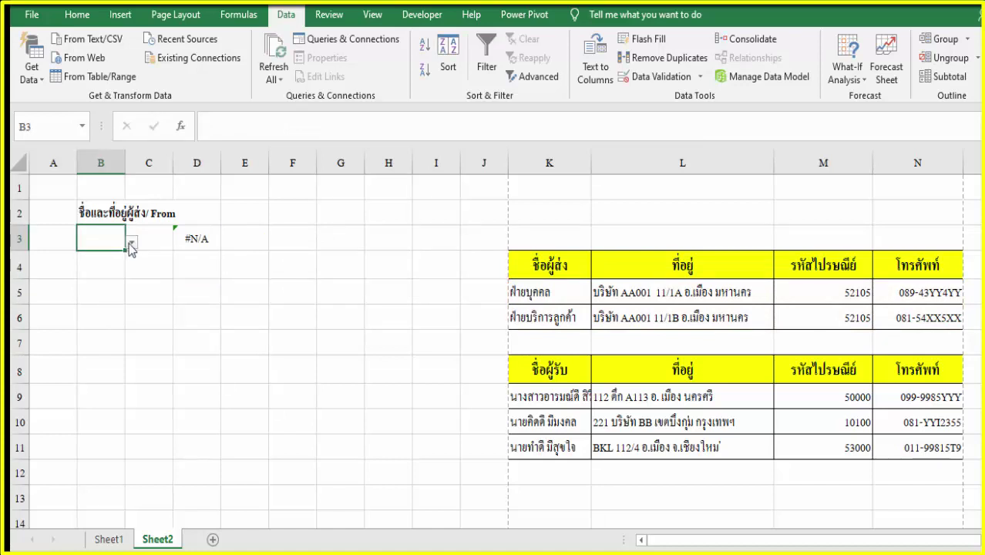
pyautogui.click(131, 244)
pyautogui.click(119, 258)
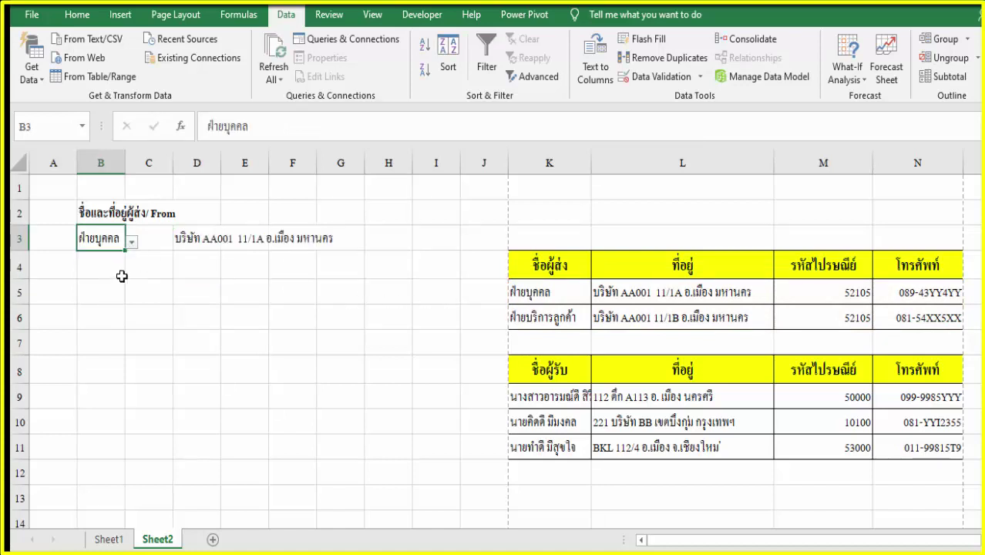
pyautogui.moveTo(173, 163); pyautogui.dragTo(142, 164)
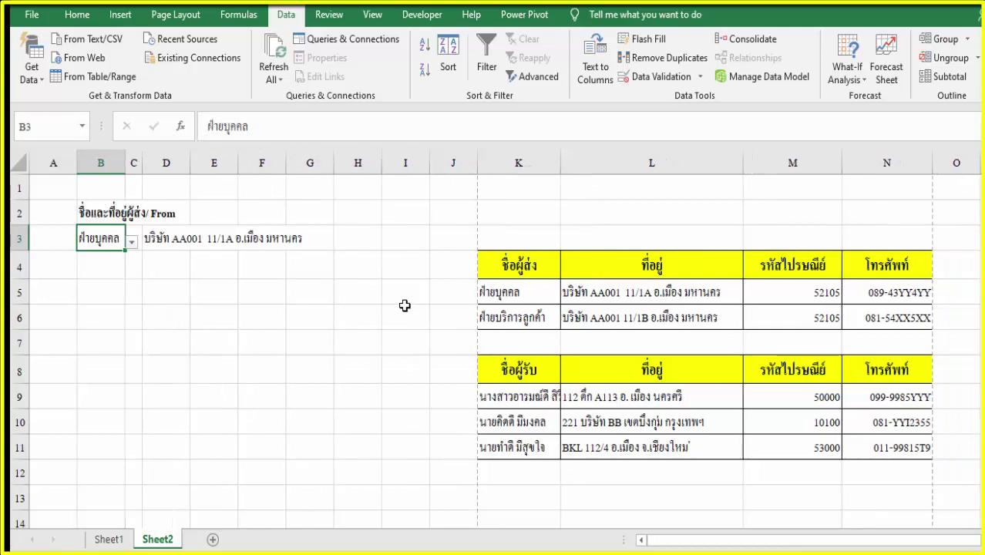
# - Label B4 'Tel:' and merge and center C4:D4
pyautogui.click(102, 270)
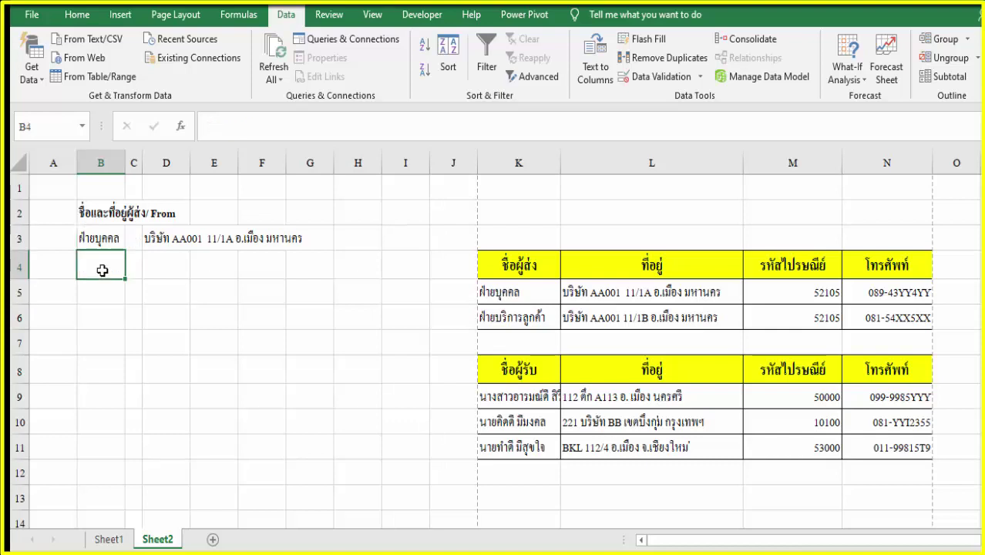
pyautogui.write('Tel:')
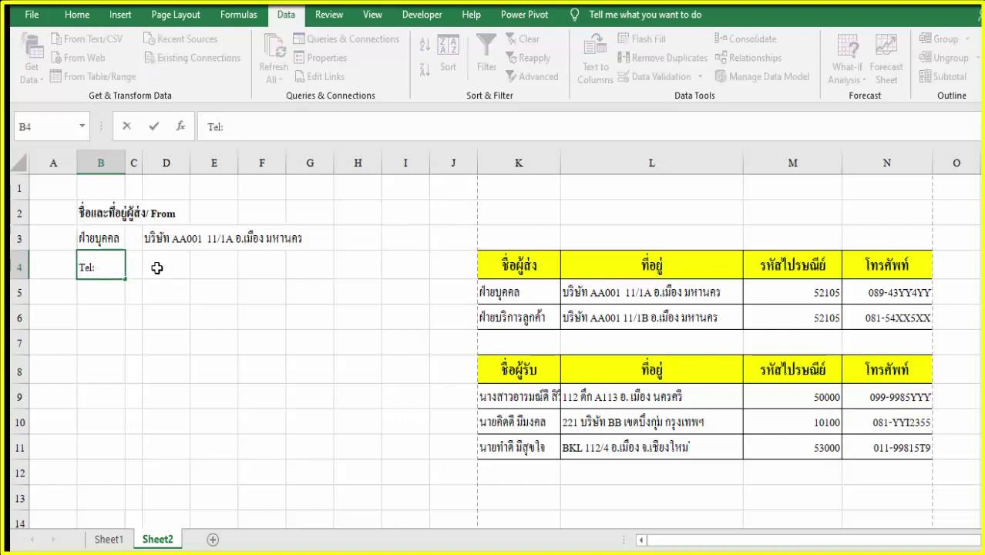
pyautogui.click(138, 268)
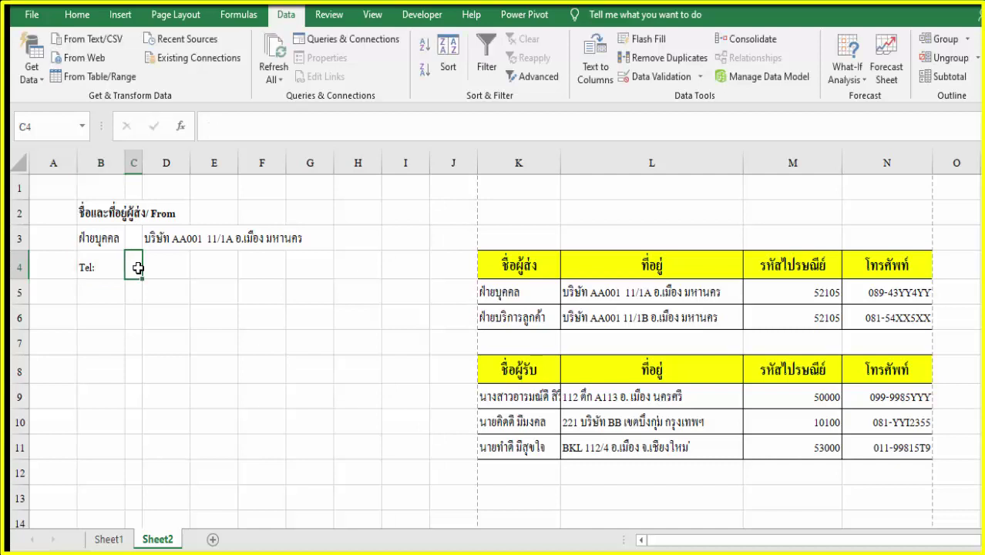
pyautogui.moveTo(138, 267); pyautogui.dragTo(165, 267)
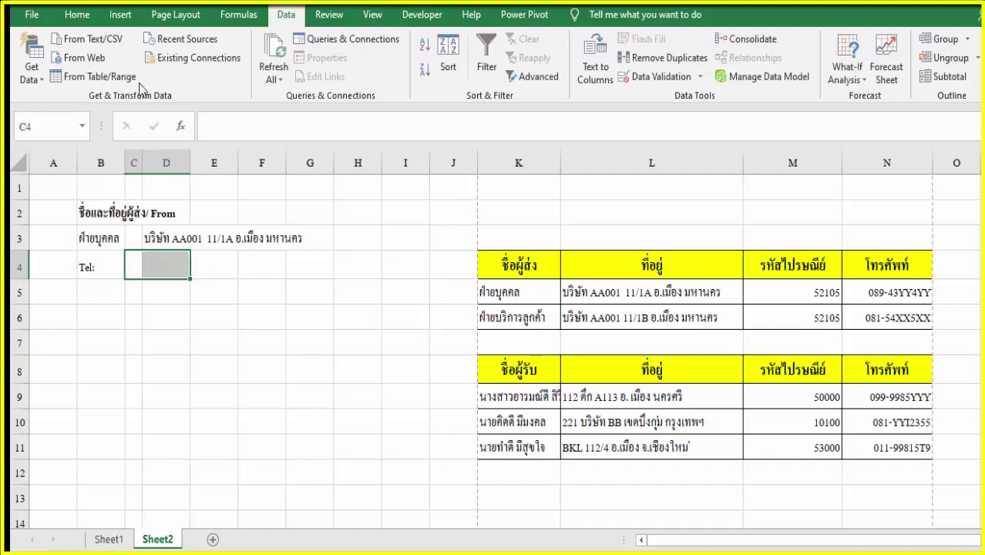
pyautogui.click(77, 15)
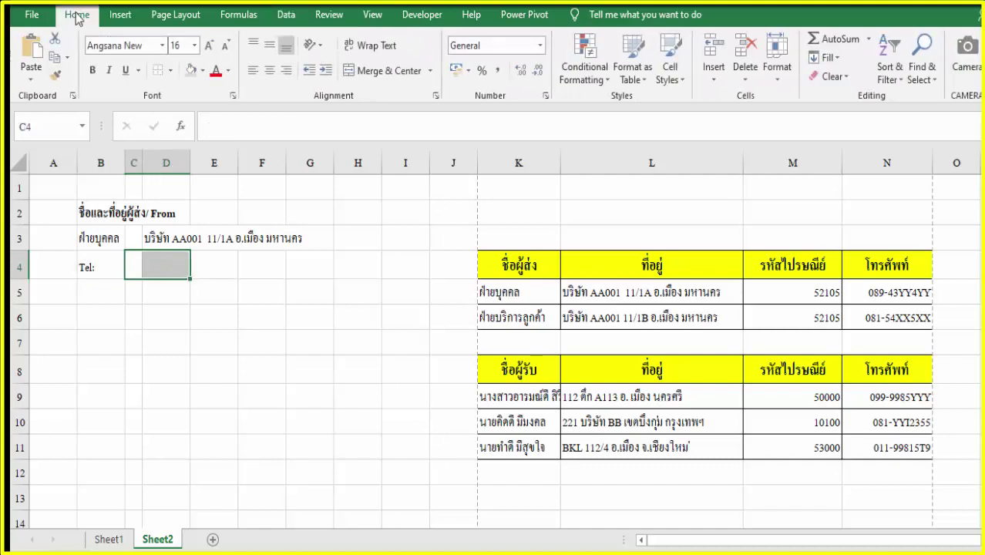
pyautogui.click(354, 71)
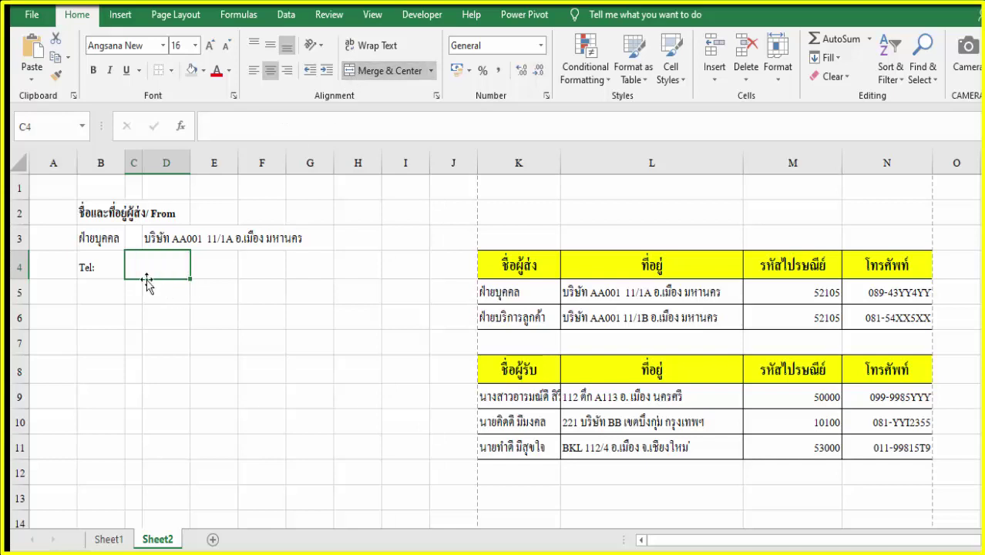
# - Enter =VLOOKUP(B3,K5:N6,4,FALSE) in C4 to show the sender's phone number
pyautogui.write('=')
pyautogui.write('vl')
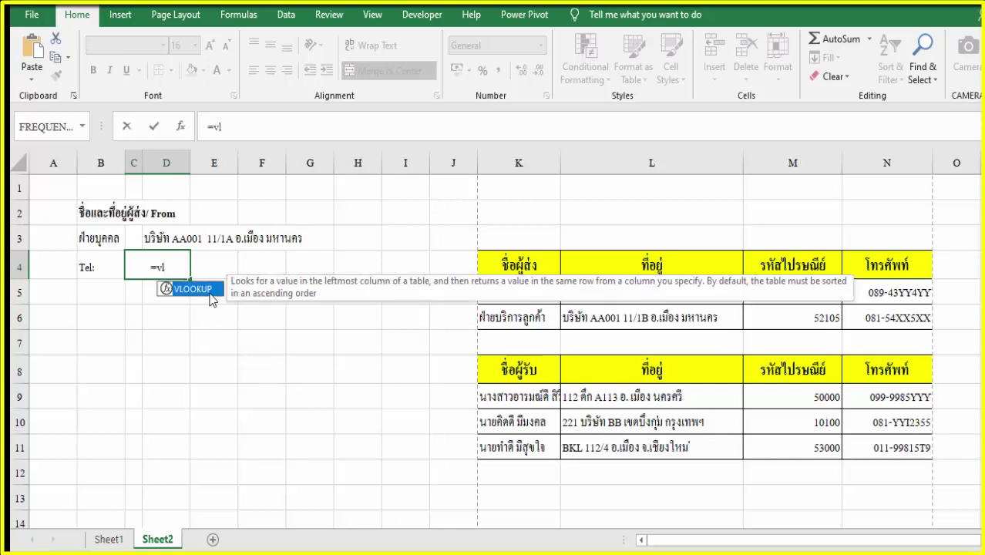
pyautogui.doubleClick(210, 297)
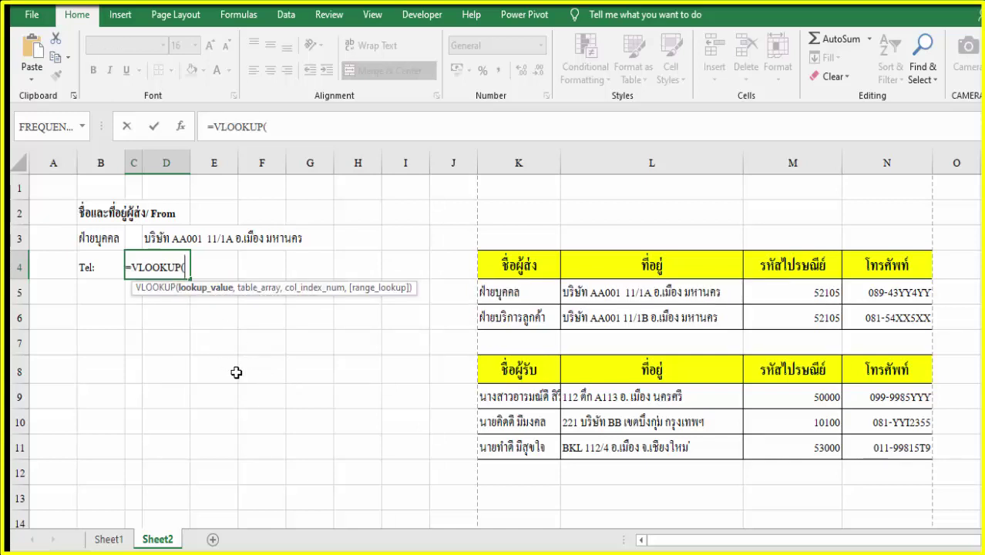
pyautogui.click(107, 242)
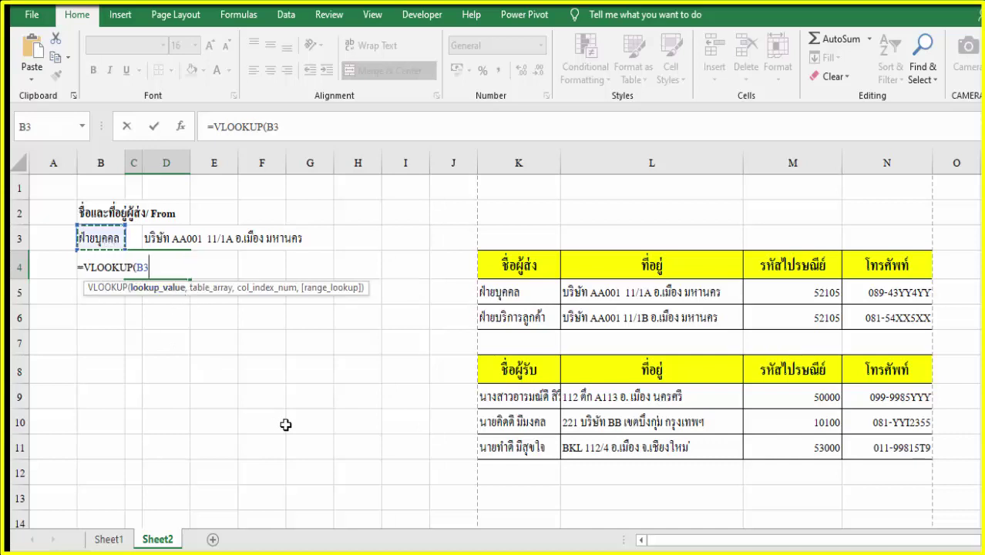
pyautogui.write(',')
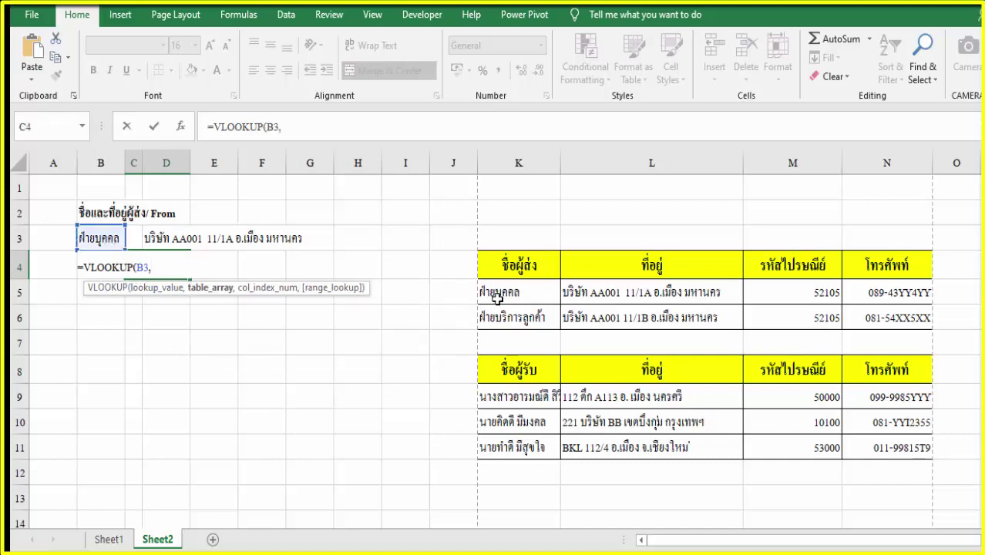
pyautogui.click(503, 306)
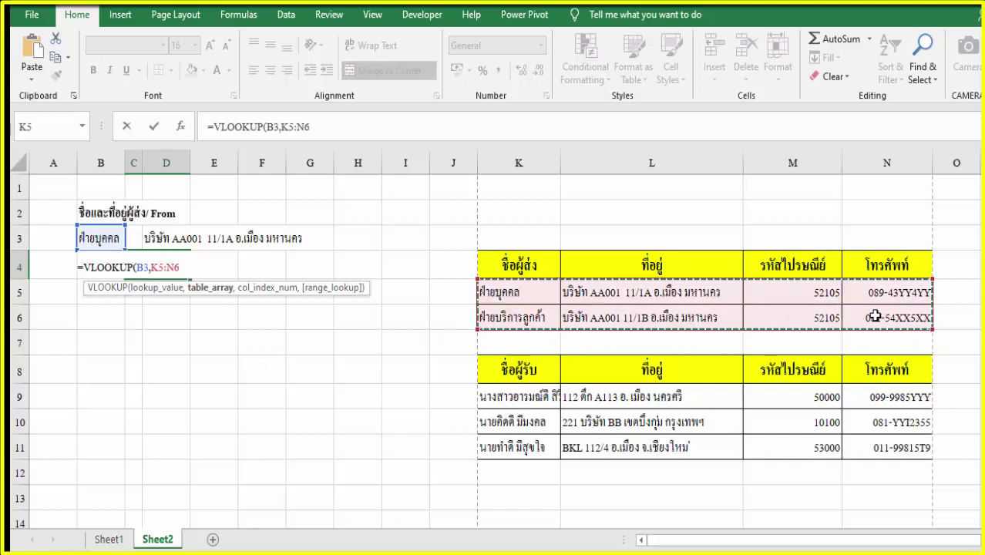
pyautogui.moveTo(502, 305); pyautogui.dragTo(879, 313)
pyautogui.write(',4')
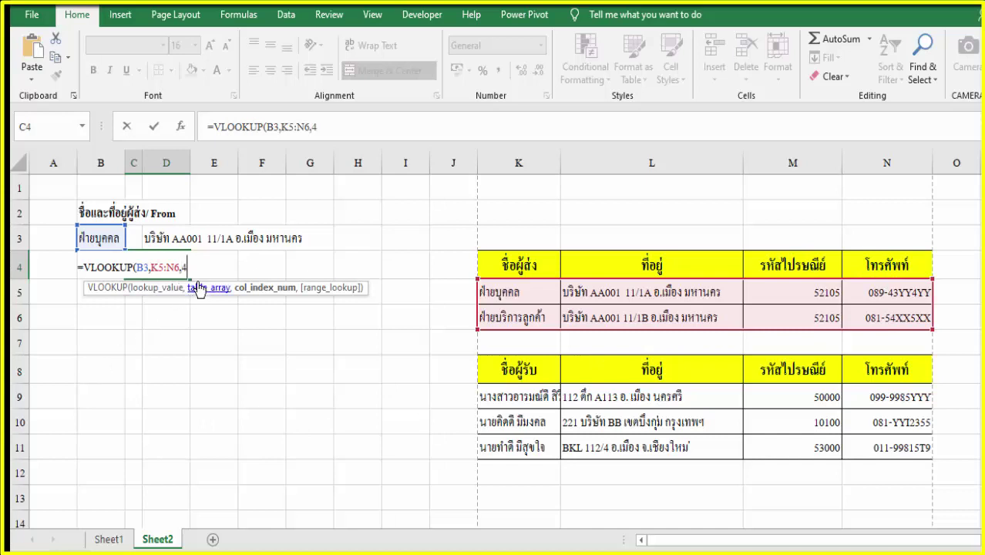
pyautogui.write(',')
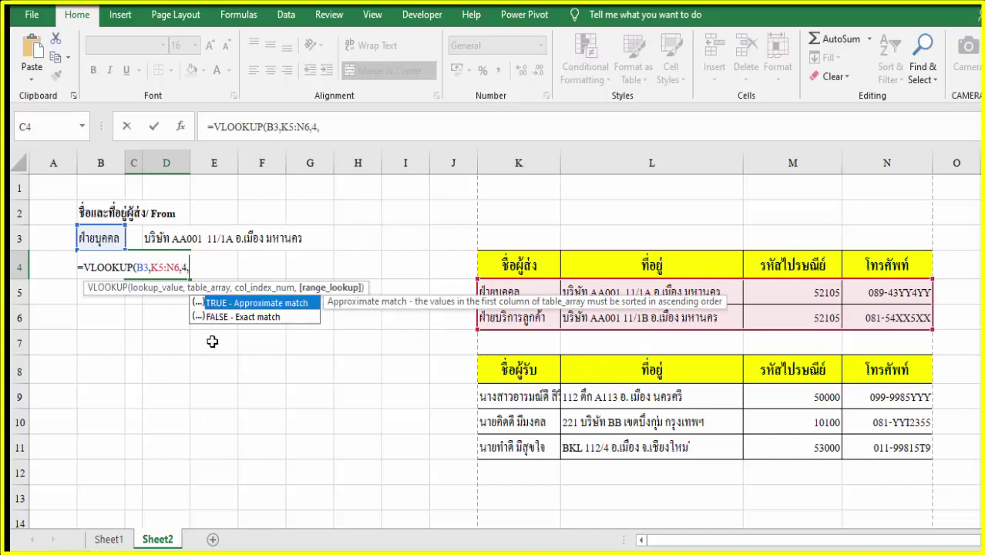
pyautogui.doubleClick(227, 319)
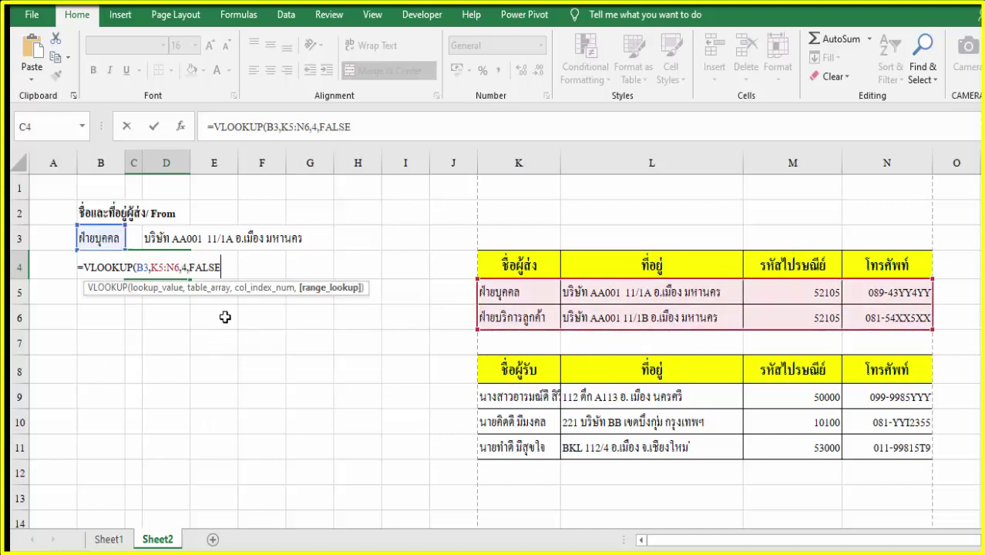
pyautogui.press('Return')
pyautogui.press('Left')
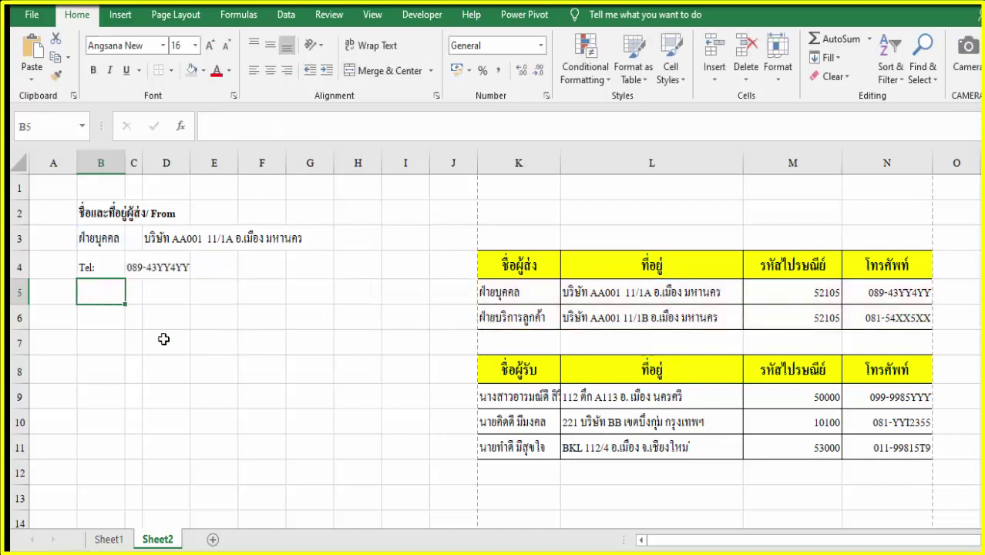
# - Label B5 'Postcode:' and merge and center C5:D5
pyautogui.write('Postcode:')
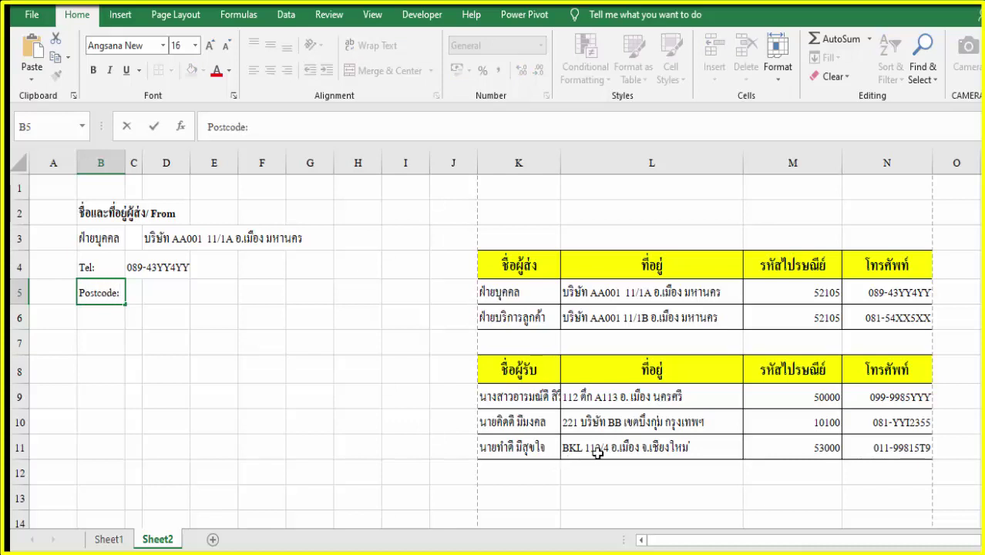
pyautogui.press('Right')
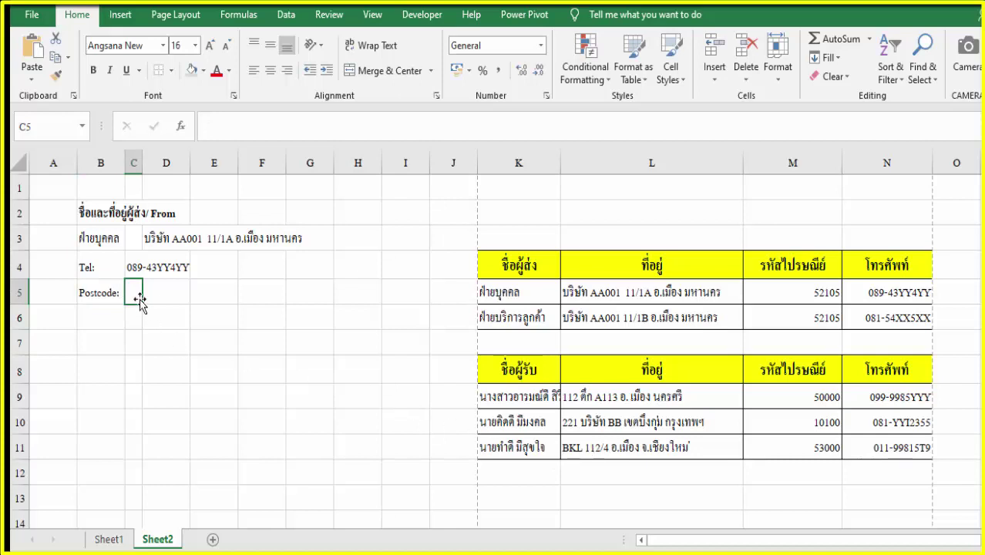
pyautogui.moveTo(133, 293); pyautogui.dragTo(156, 294)
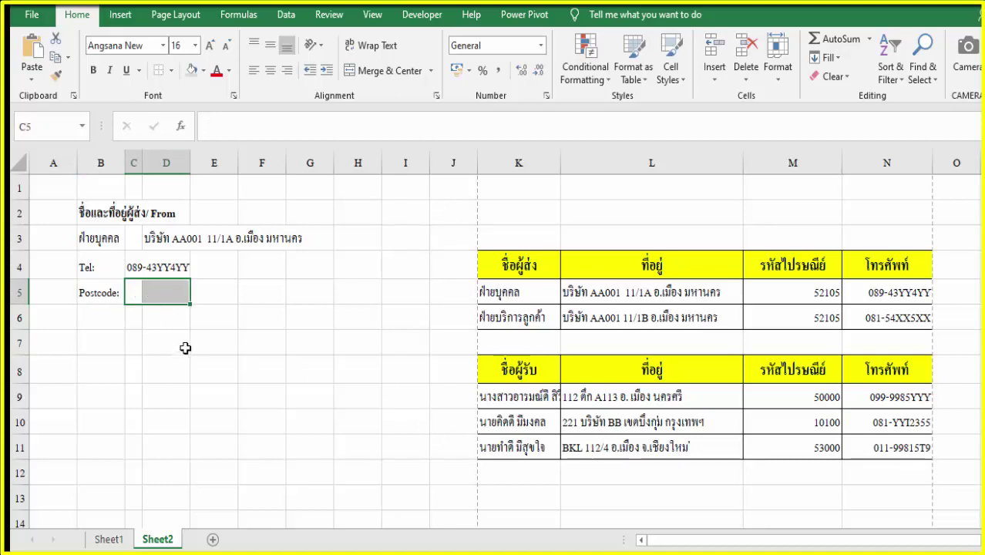
pyautogui.click(351, 69)
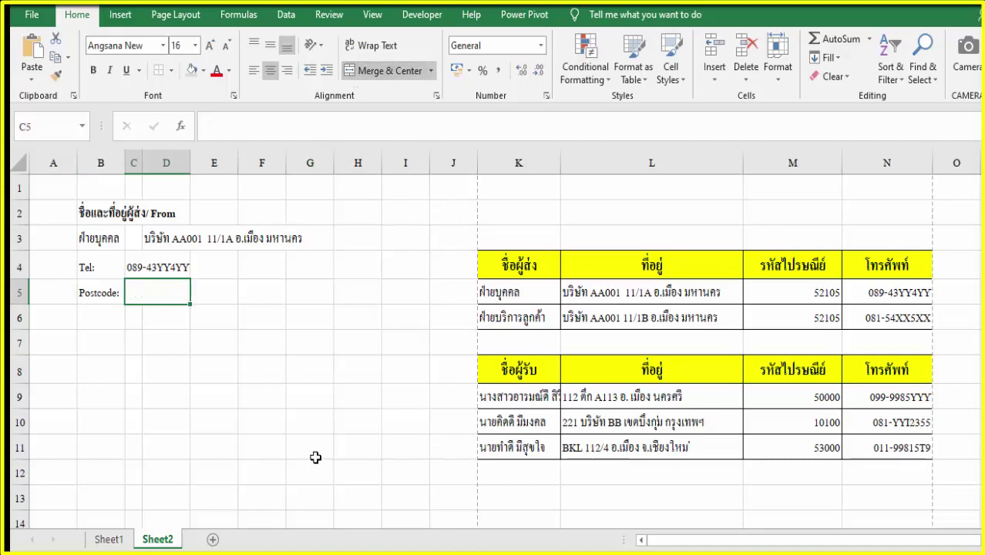
# - Enter =VLOOKUP(B3,K5:N6,3,FALSE) in C5 to show the sender's postcode
pyautogui.write('=')
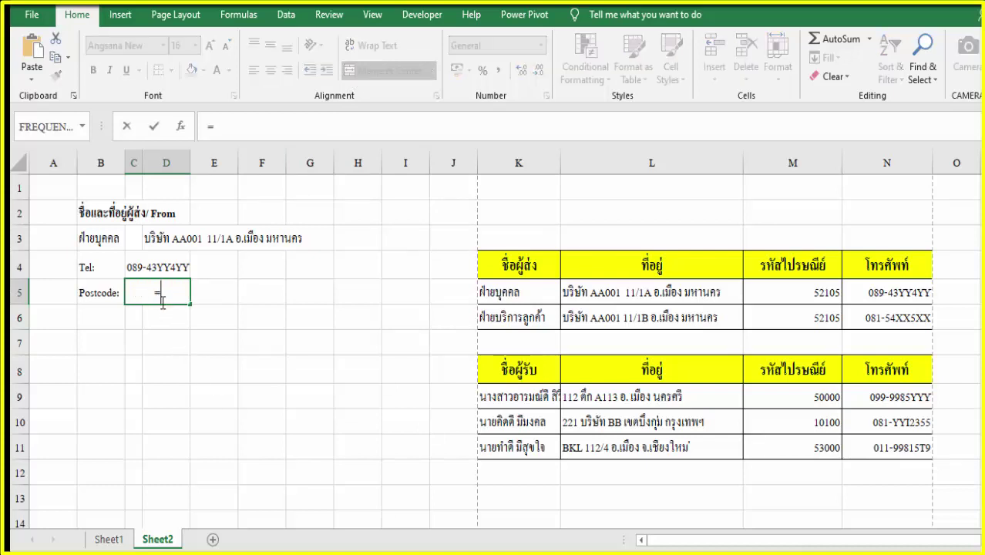
pyautogui.write('vl')
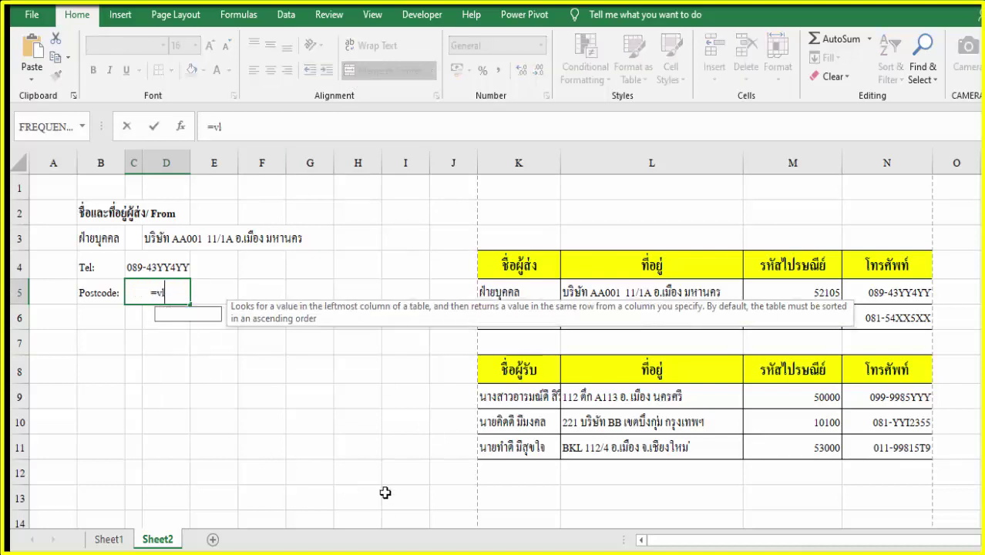
pyautogui.write('oo')
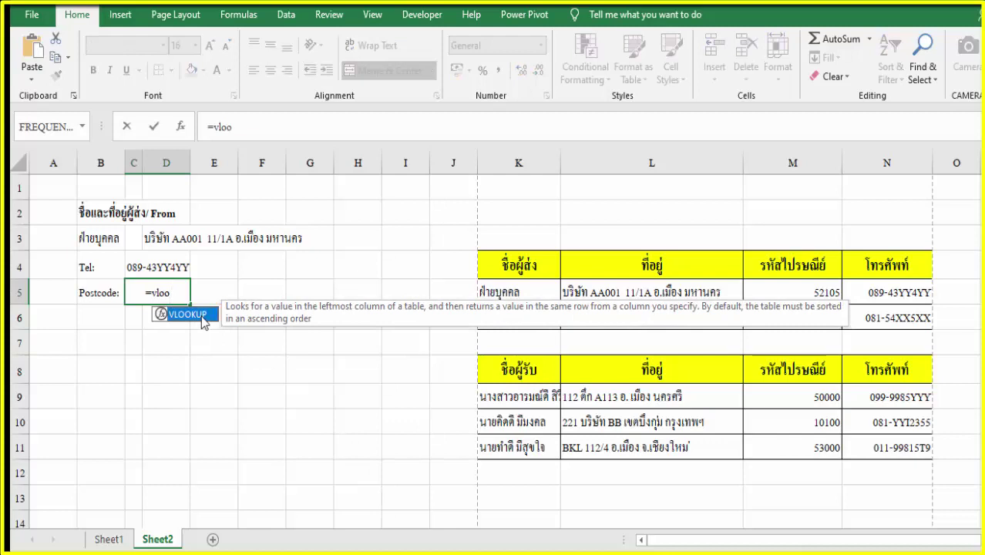
pyautogui.doubleClick(202, 317)
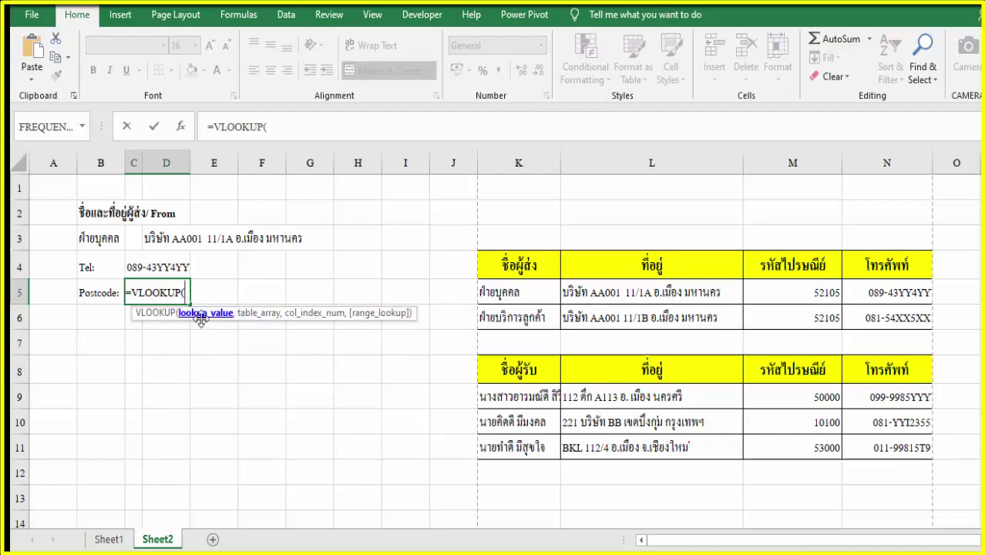
pyautogui.click(111, 242)
pyautogui.write(',')
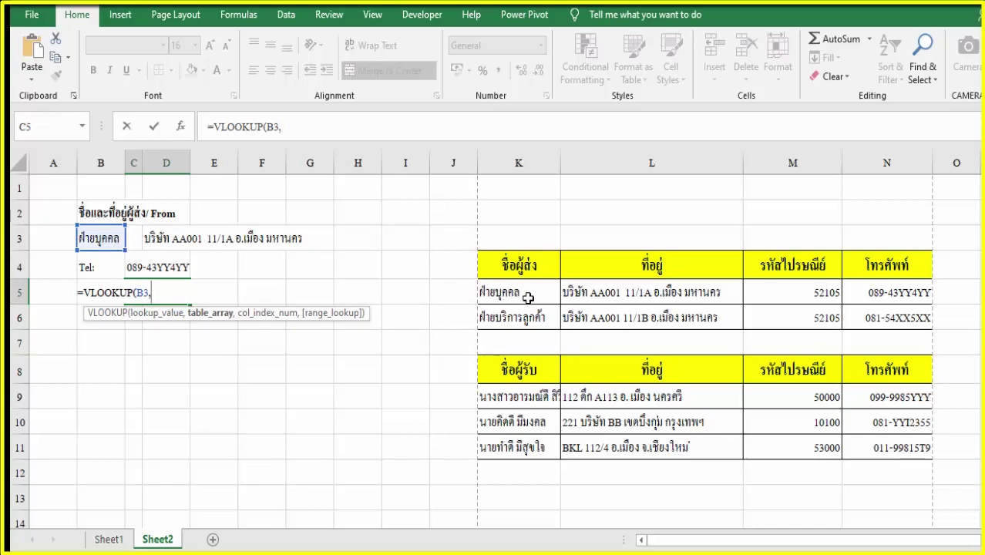
pyautogui.moveTo(516, 297); pyautogui.dragTo(879, 324)
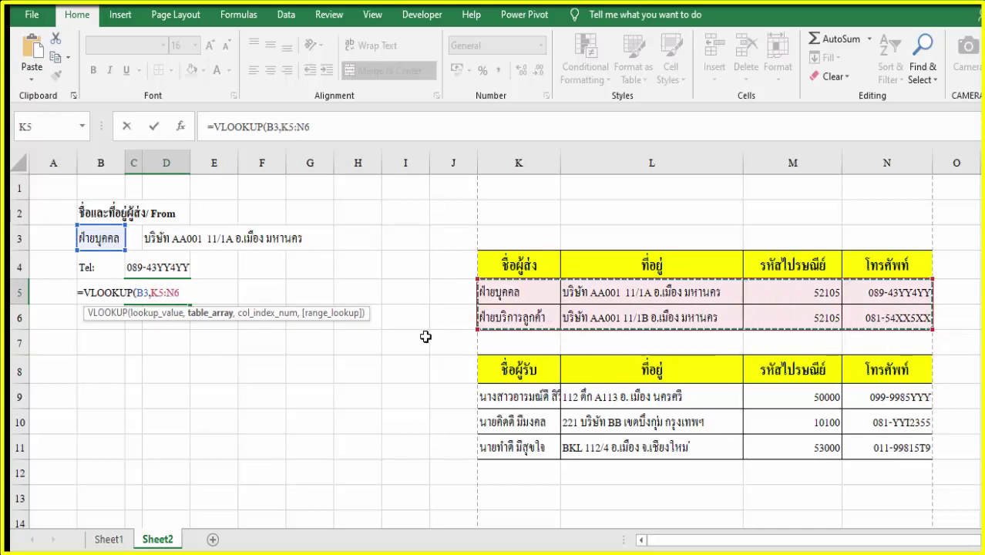
pyautogui.write(',')
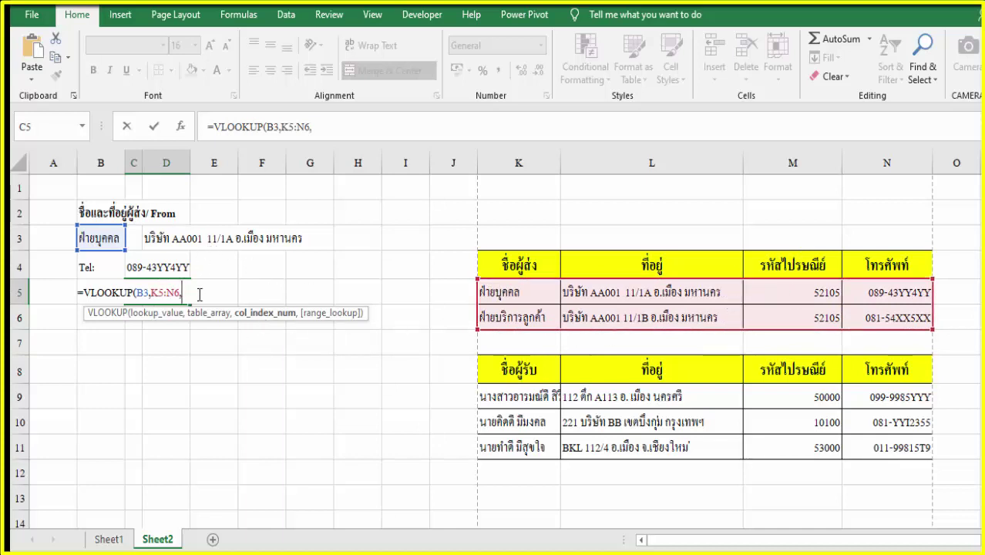
pyautogui.write('3,')
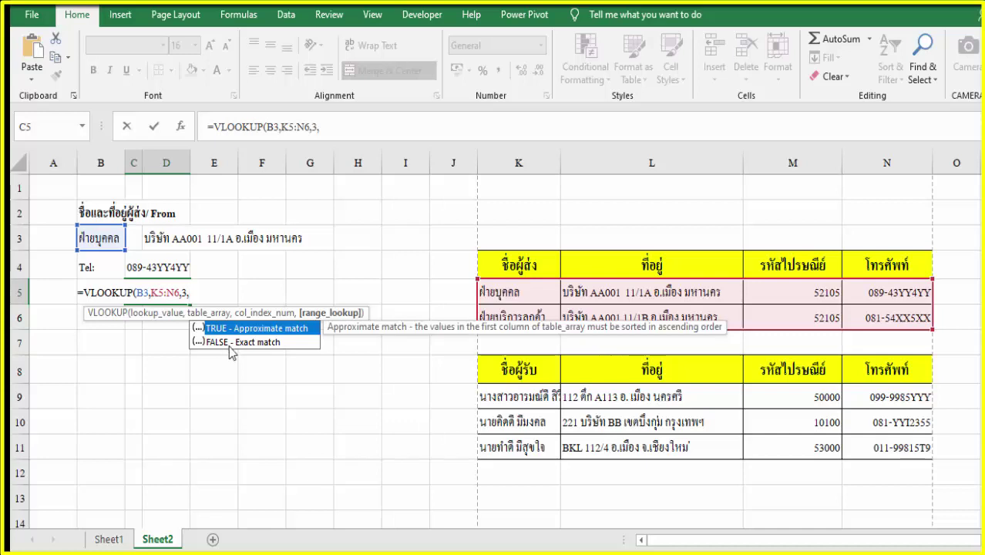
pyautogui.doubleClick(231, 343)
pyautogui.write(')')
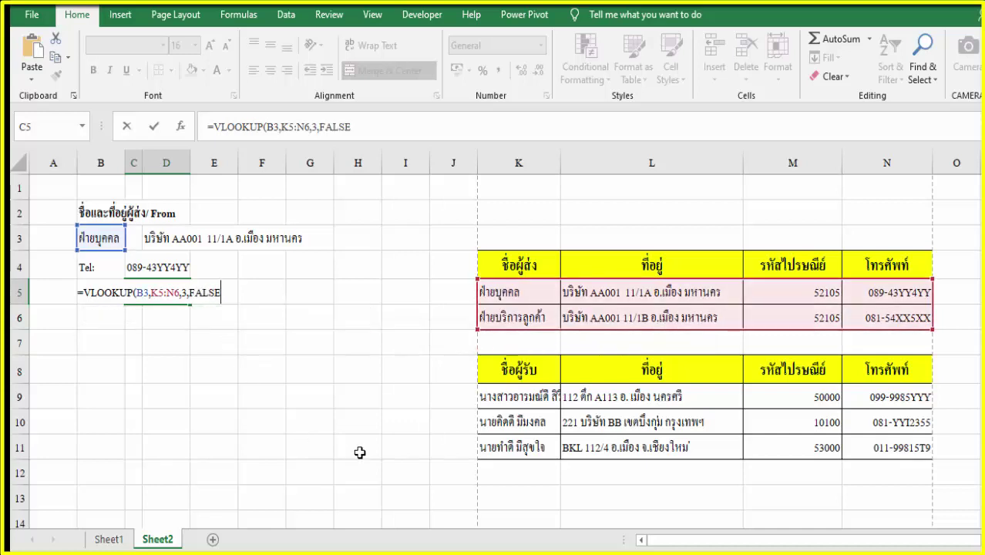
pyautogui.press('Return')
# - Left-align the postcode result 52105 in C5
pyautogui.click(176, 293)
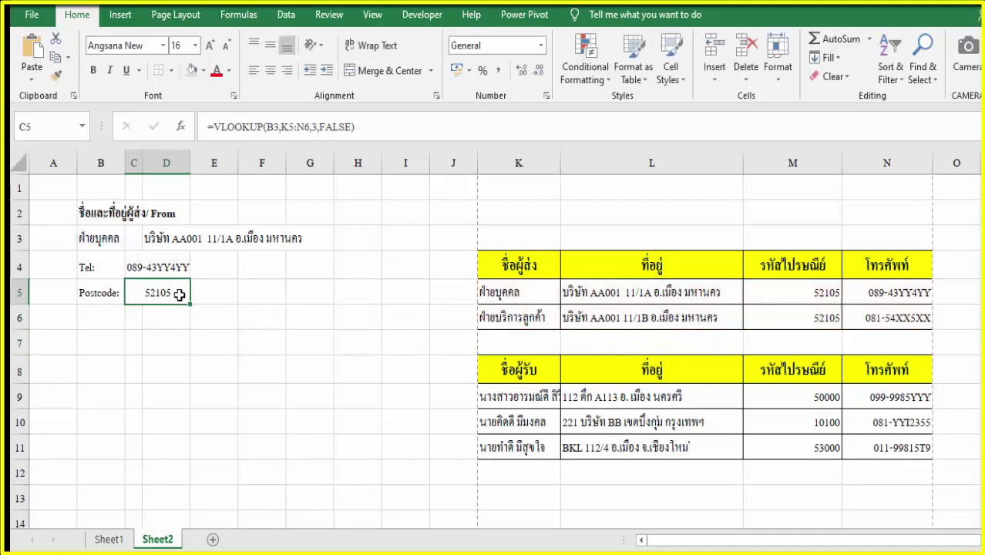
pyautogui.click(254, 72)
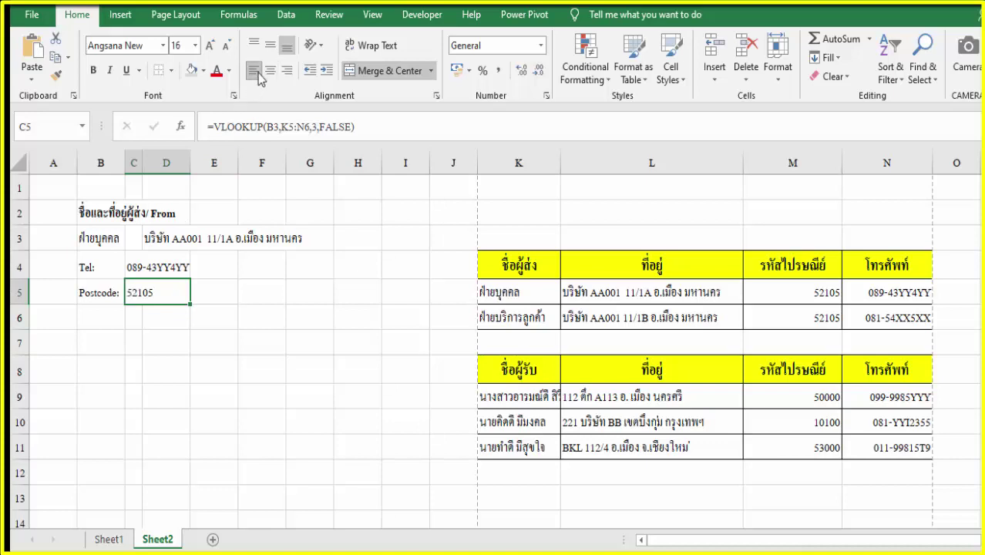
pyautogui.click(108, 238)
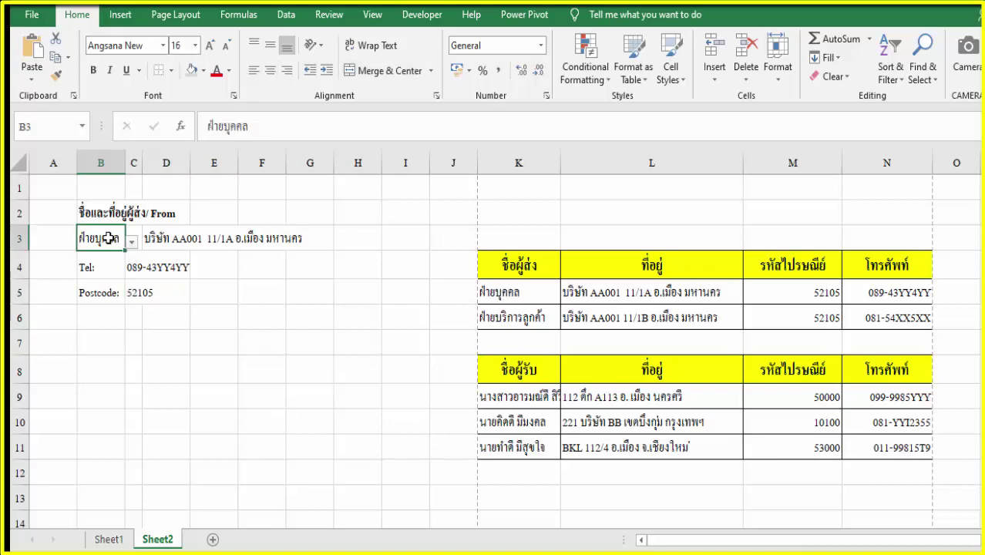
pyautogui.click(132, 243)
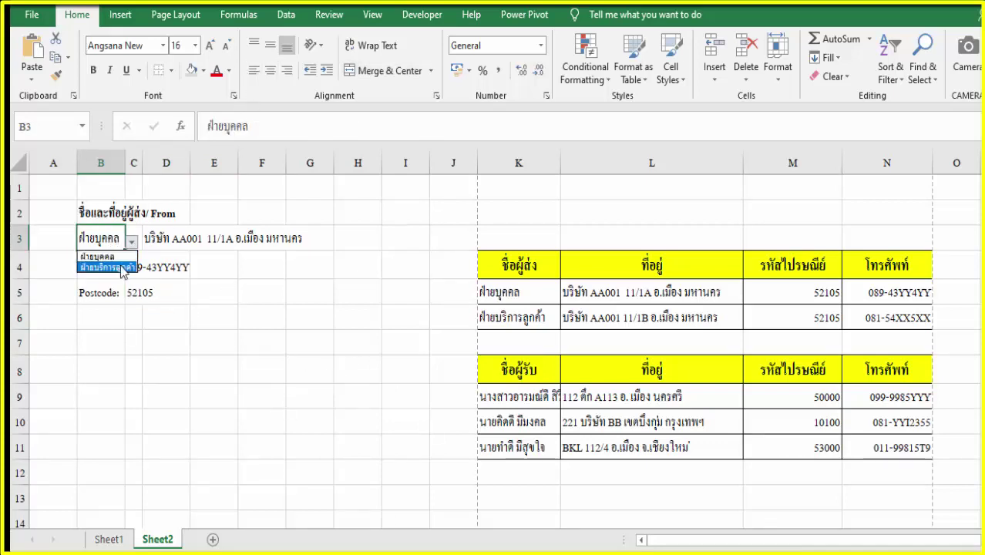
# - Switch the sender to ฝ่ายบริการลูกค้า and add the bold heading 'ชื่อและที่อยู่ผู้รับ / To' in F7
pyautogui.click(98, 267)
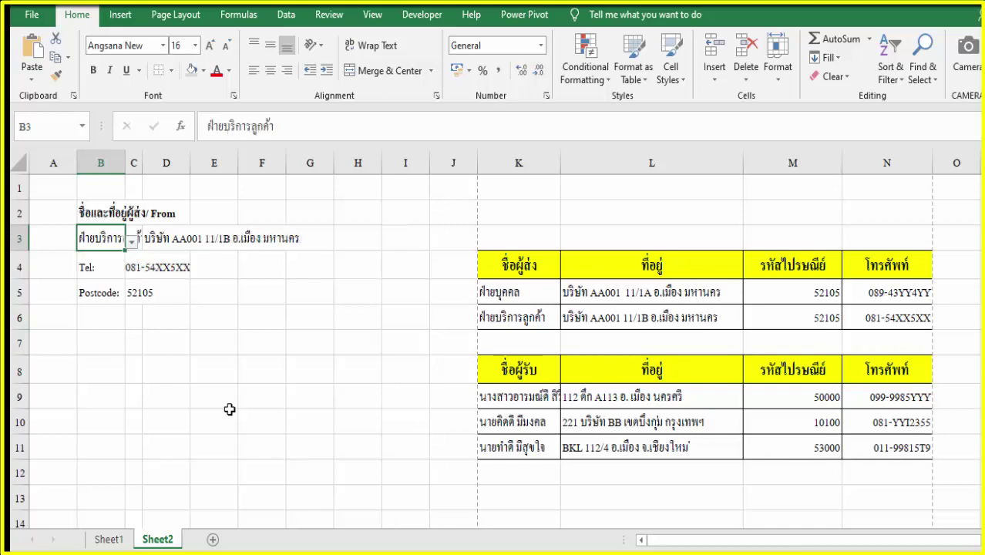
pyautogui.click(260, 340)
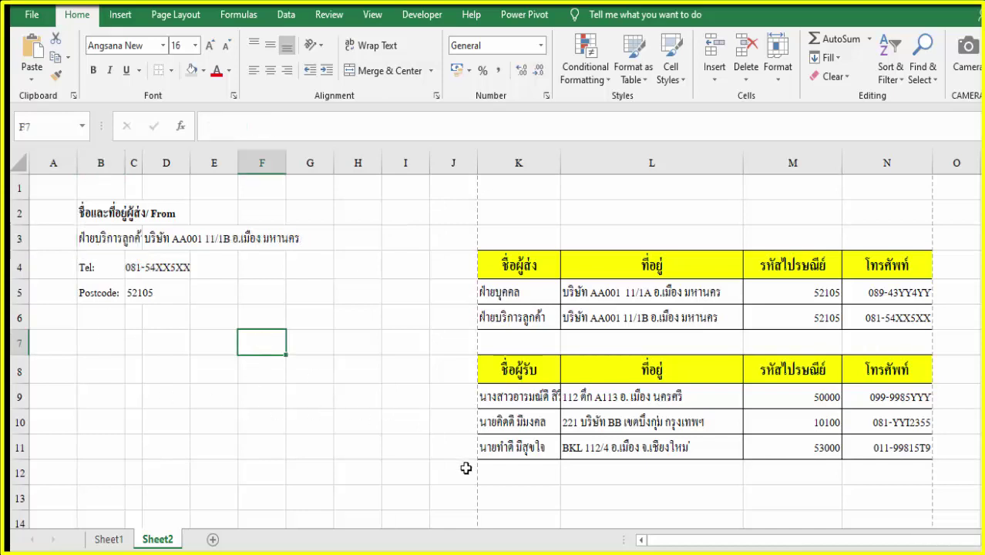
pyautogui.press('F2')
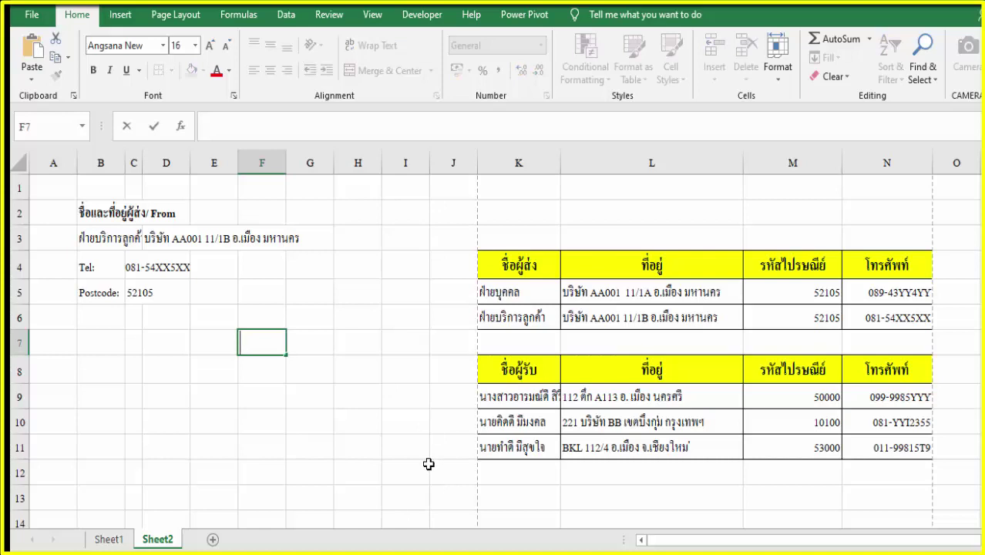
pyautogui.write('ชื่อและที่อยู่ผู้รับ / To')
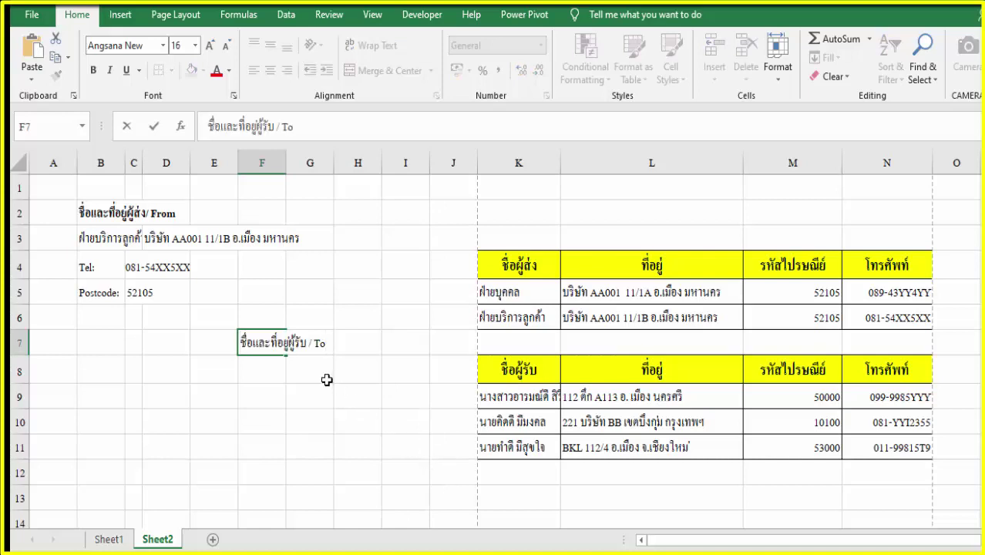
pyautogui.hotkey('ctrl', 'Return')
pyautogui.click(93, 71)
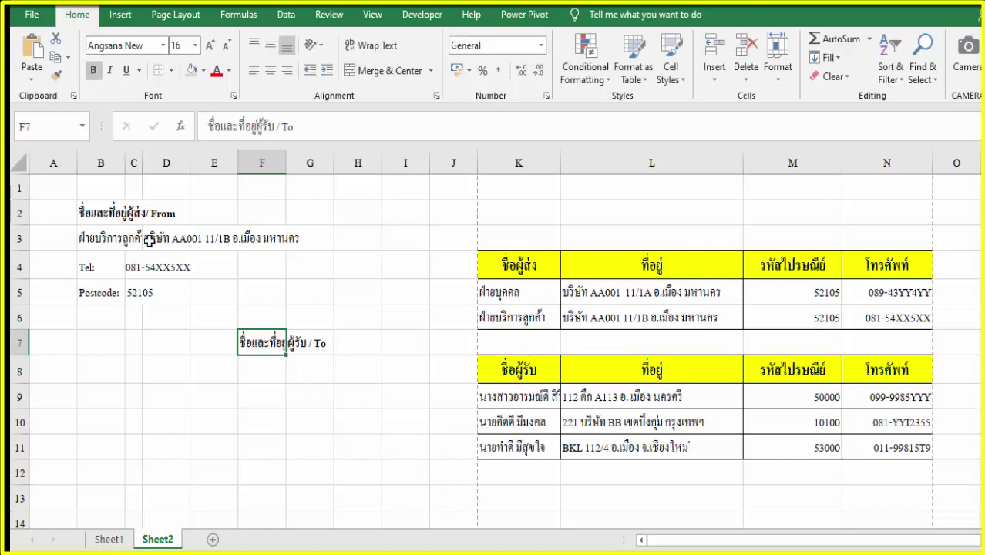
pyautogui.click(262, 370)
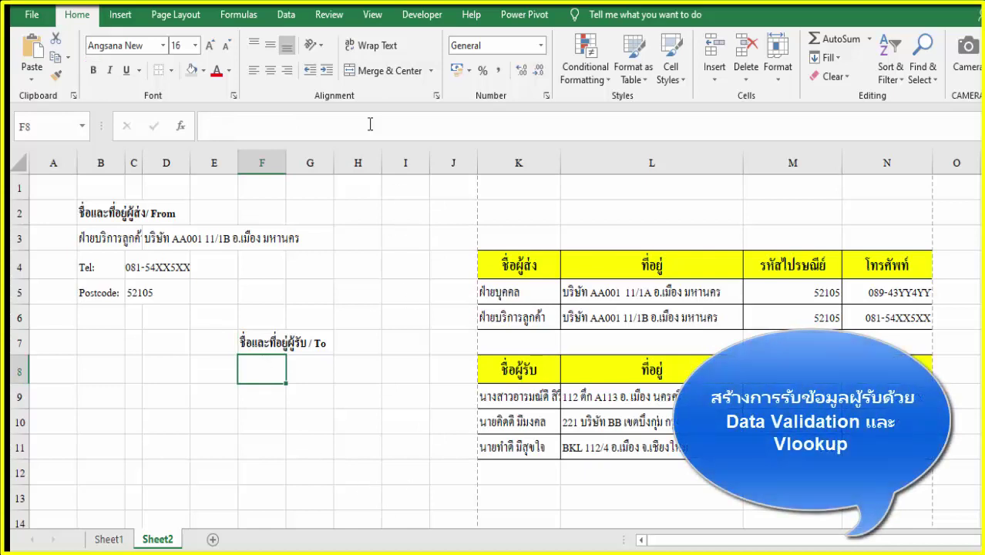
# - Add a List validation to F8 sourced from the recipient names in $K$9:$K$11
pyautogui.click(286, 15)
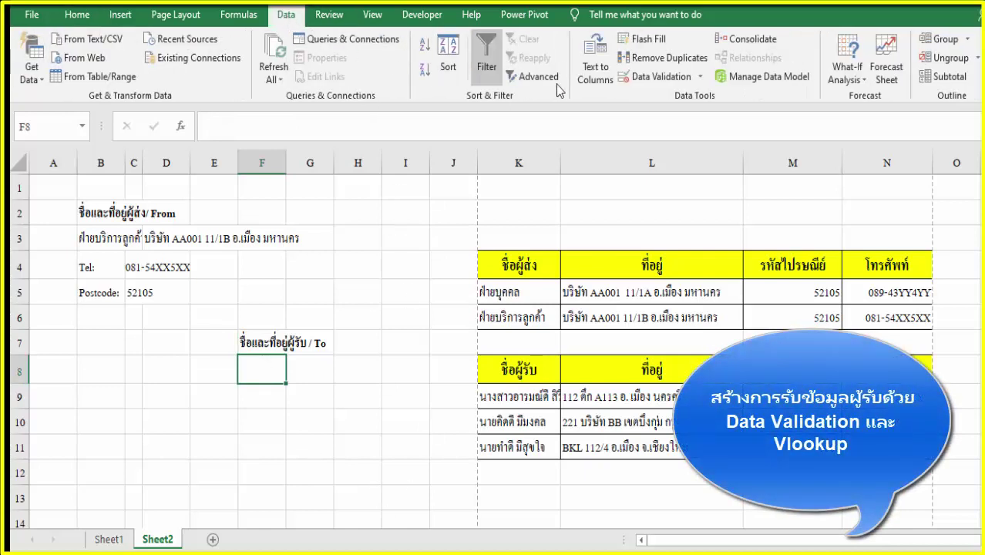
pyautogui.click(700, 75)
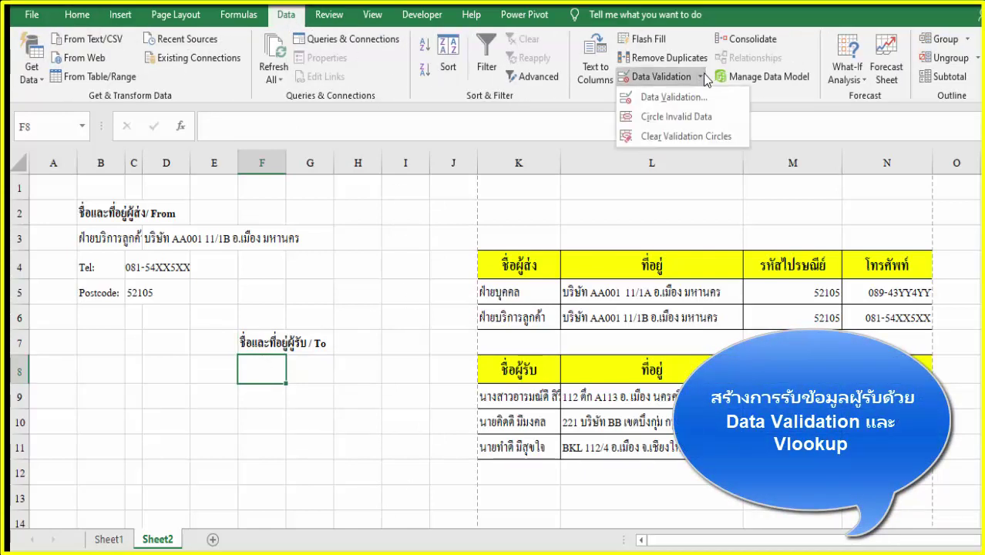
pyautogui.click(670, 97)
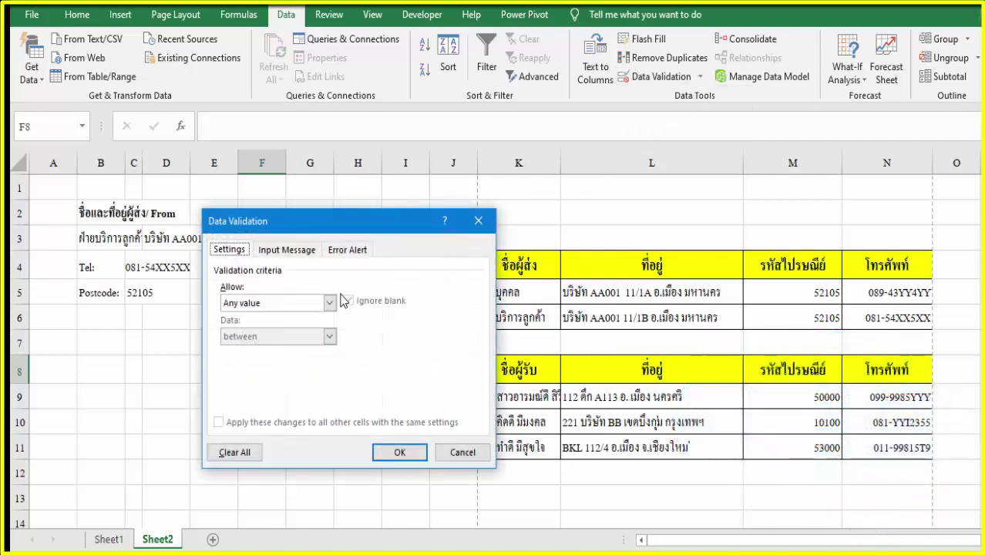
pyautogui.click(329, 303)
pyautogui.click(231, 349)
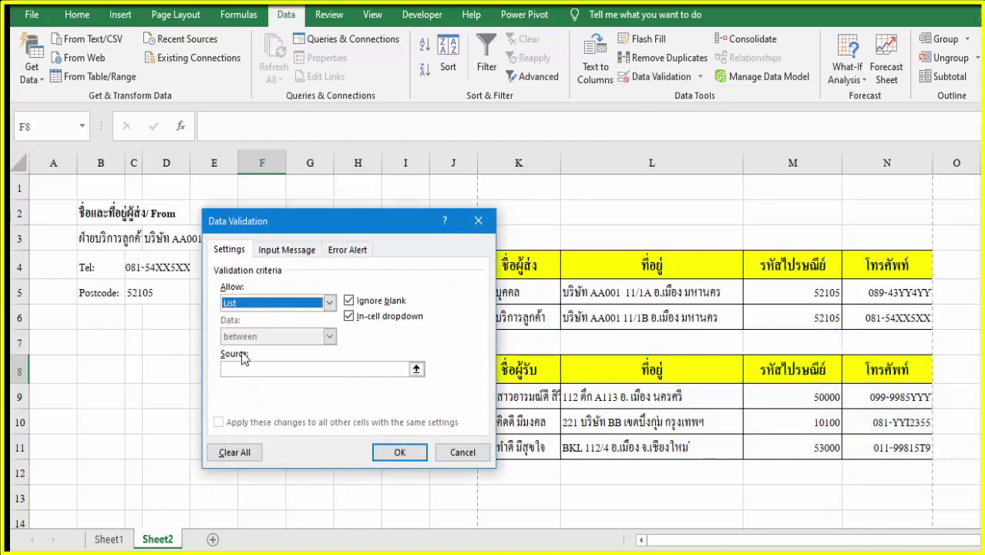
pyautogui.click(416, 370)
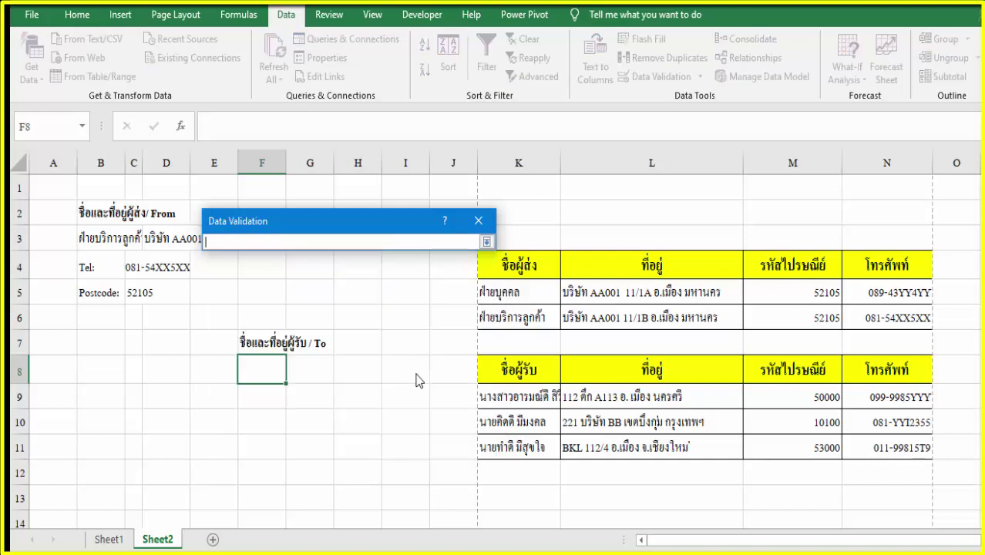
pyautogui.moveTo(518, 394); pyautogui.dragTo(518, 445)
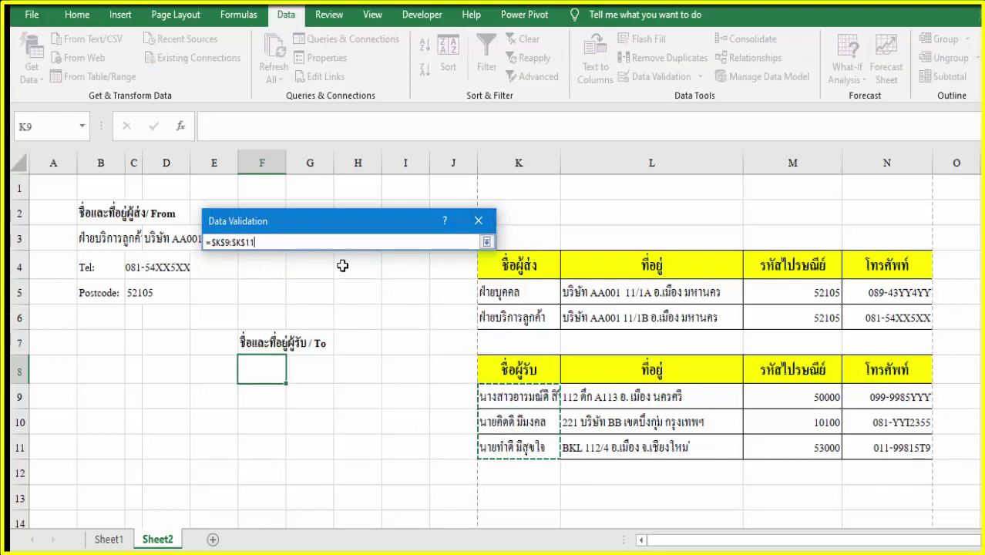
pyautogui.click(487, 242)
pyautogui.click(487, 242)
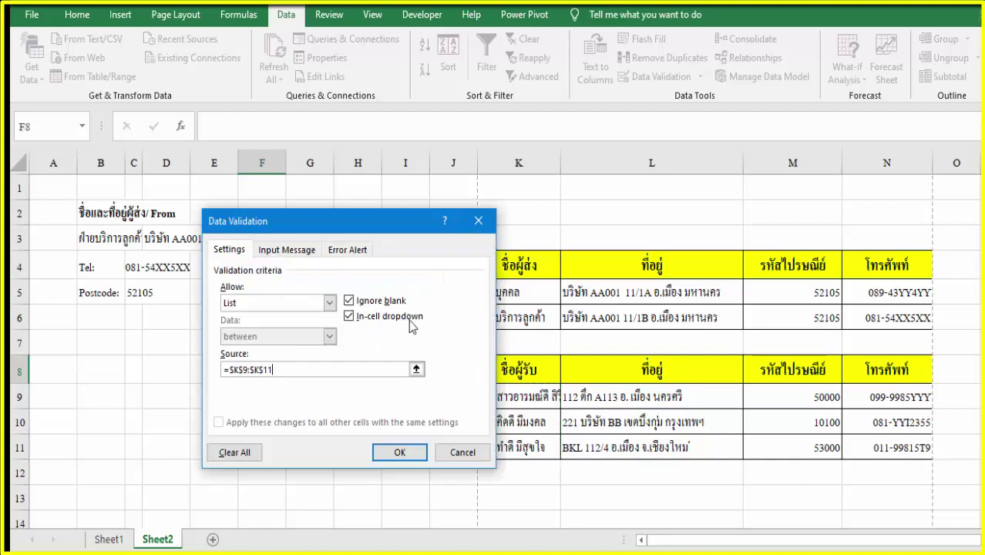
pyautogui.click(403, 452)
# - Widen column K so the recipient names fit, checking the F8 dropdown
pyautogui.click(294, 376)
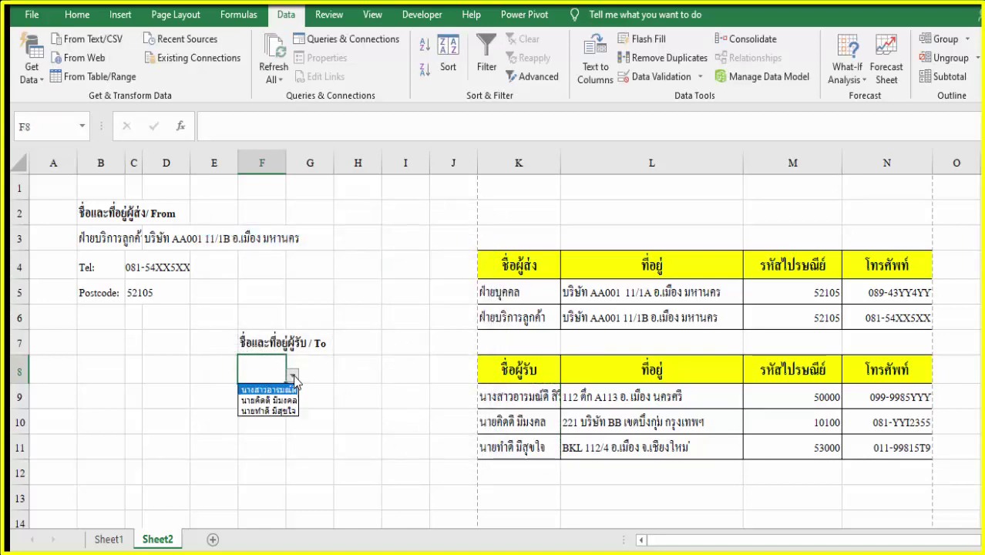
pyautogui.click(293, 378)
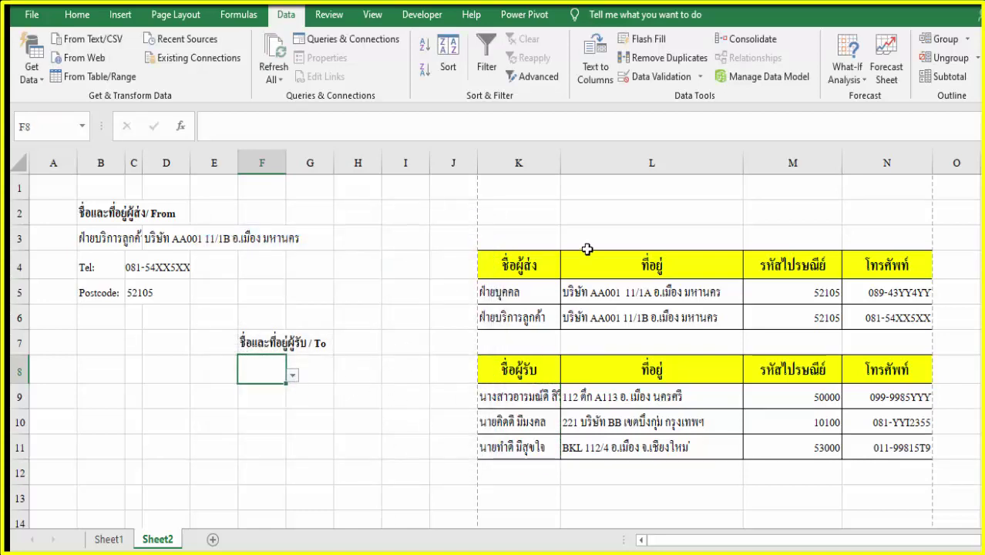
pyautogui.moveTo(562, 162); pyautogui.dragTo(595, 161)
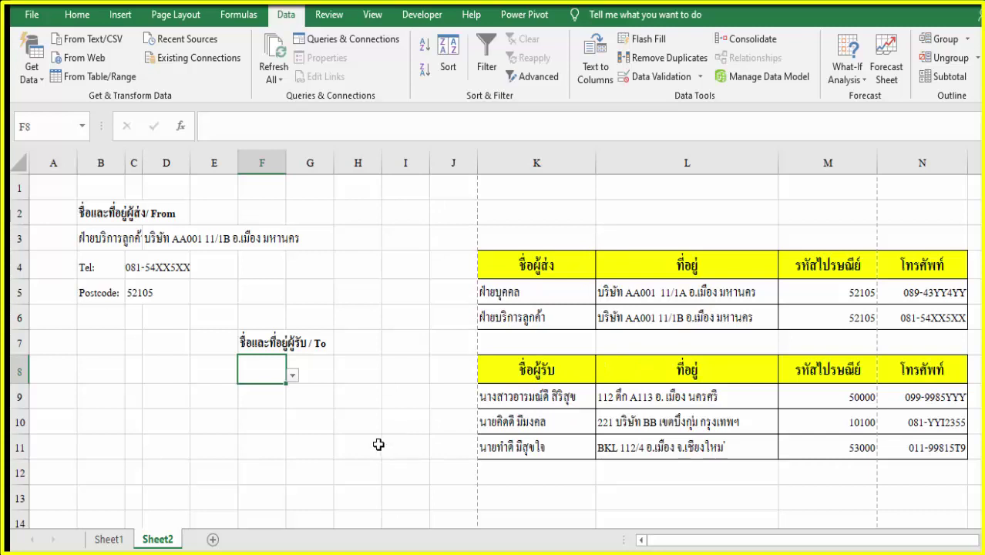
pyautogui.click(293, 377)
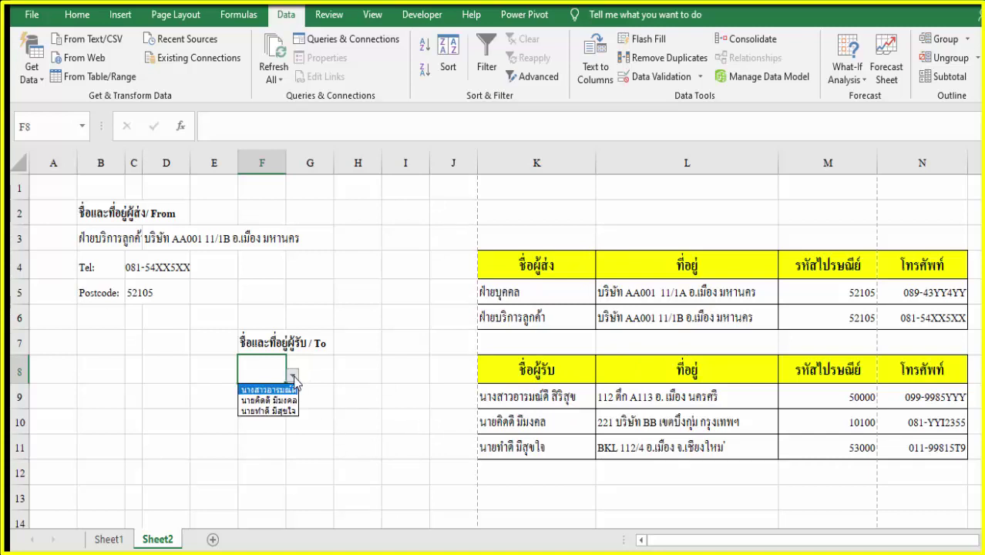
pyautogui.click(292, 377)
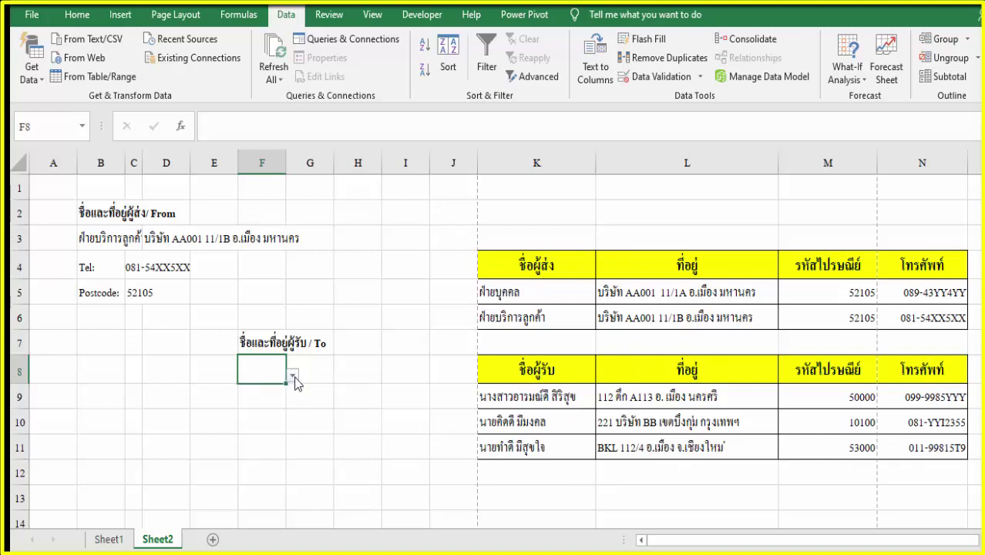
# - Narrow column G and enter =VLOOKUP(F8,K9:N11,2,FALSE) in G8 for the recipient's address
pyautogui.click(317, 374)
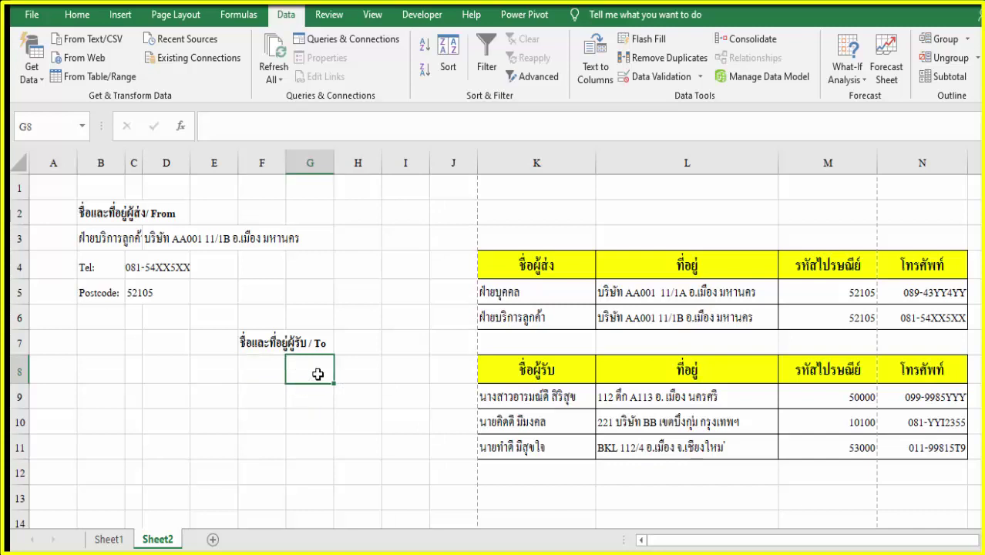
pyautogui.moveTo(334, 158); pyautogui.dragTo(303, 157)
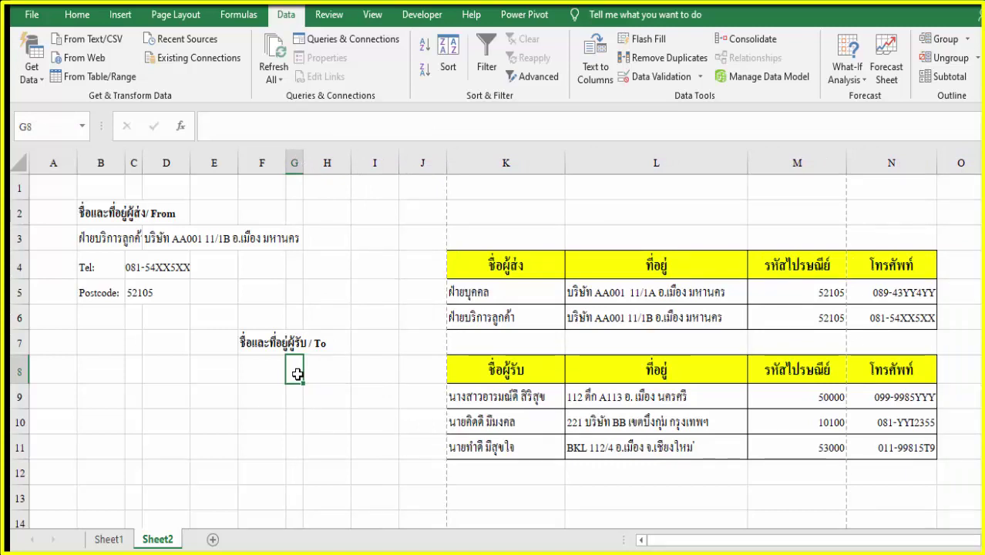
pyautogui.write('=')
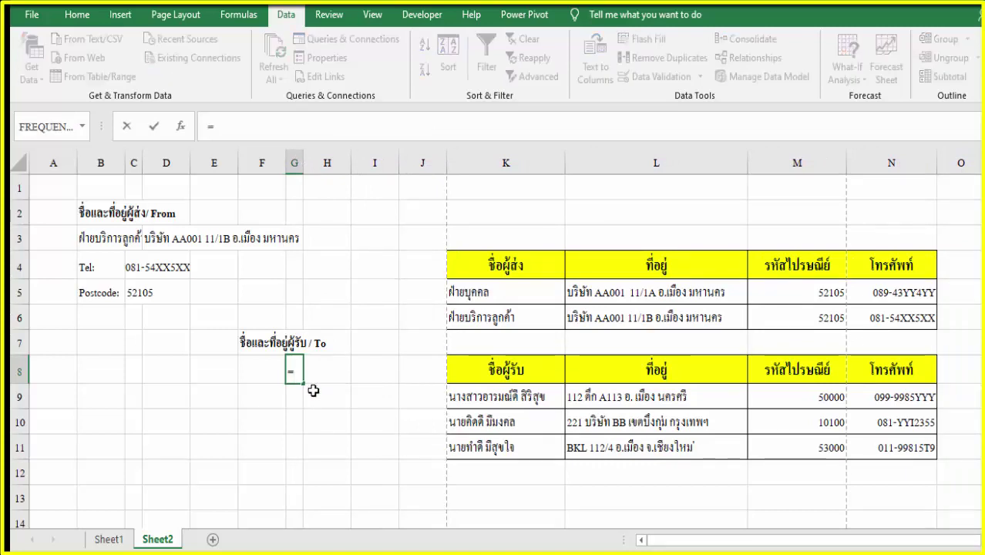
pyautogui.write('v')
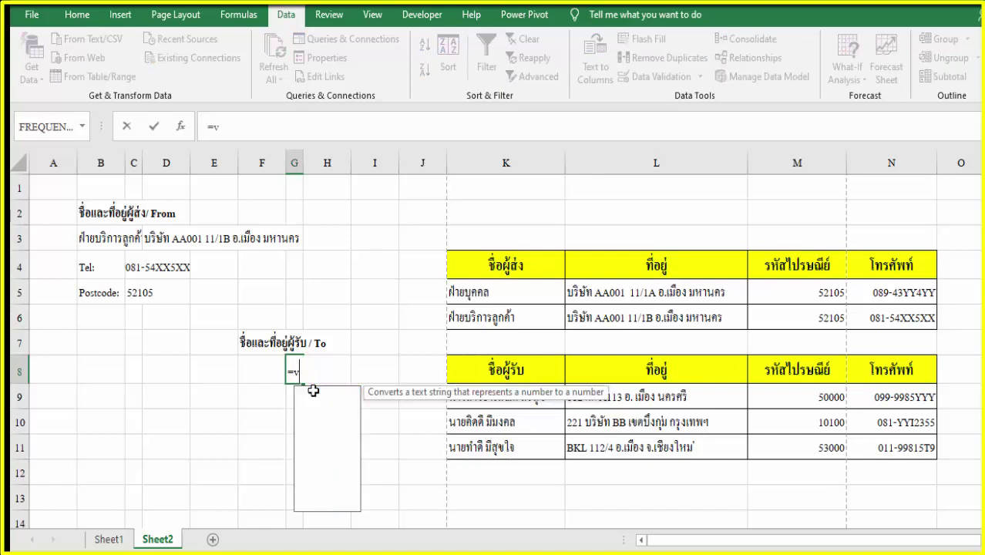
pyautogui.write('l')
pyautogui.doubleClick(347, 399)
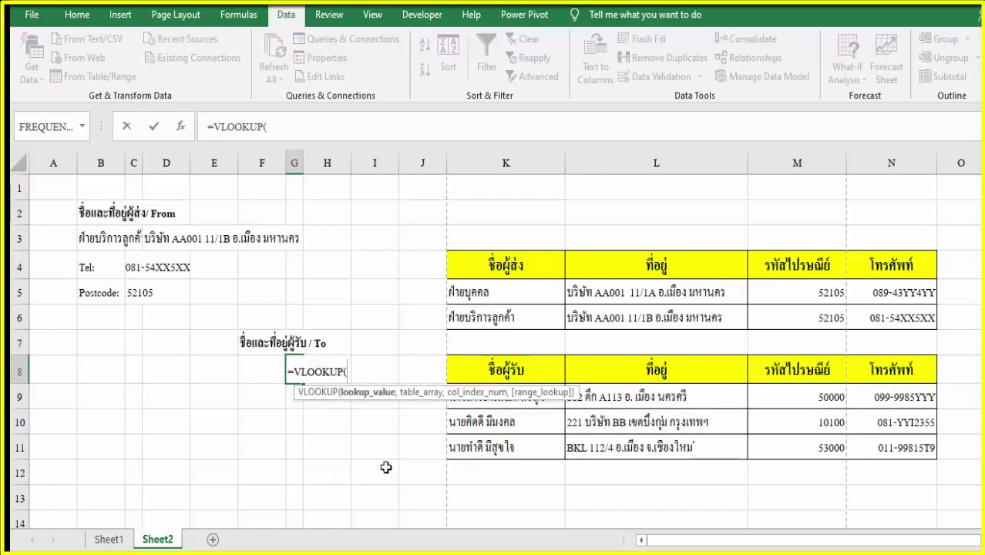
pyautogui.click(261, 375)
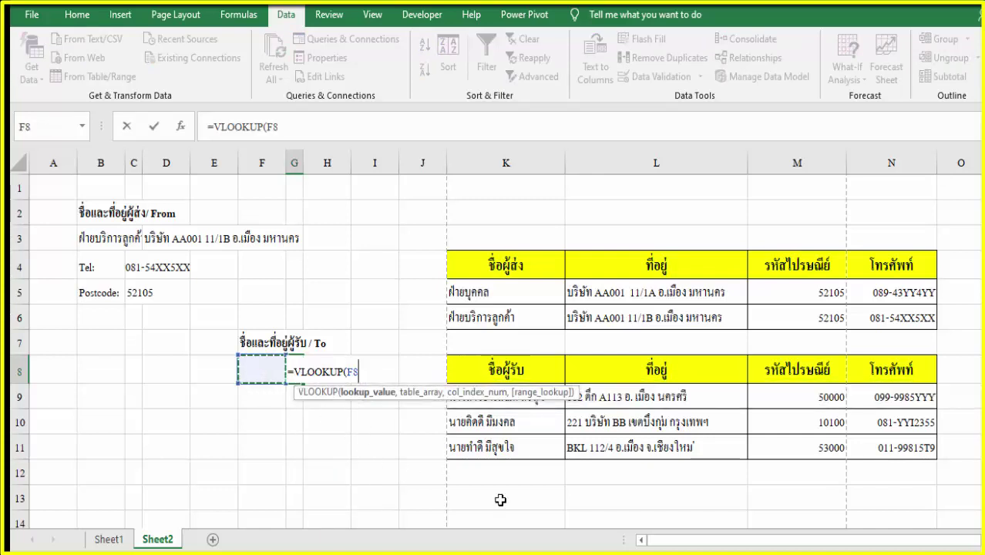
pyautogui.write(',')
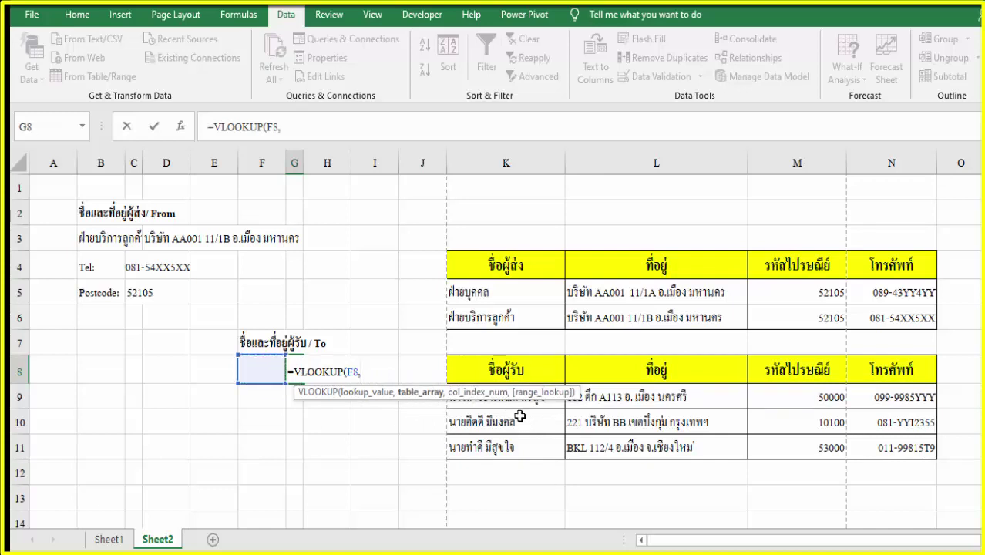
pyautogui.moveTo(517, 407); pyautogui.dragTo(896, 436)
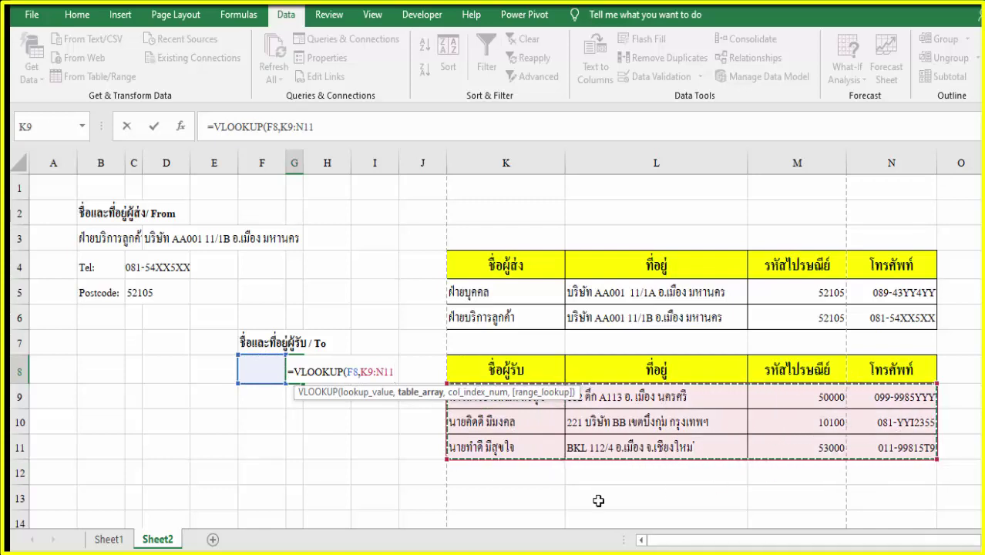
pyautogui.write(',')
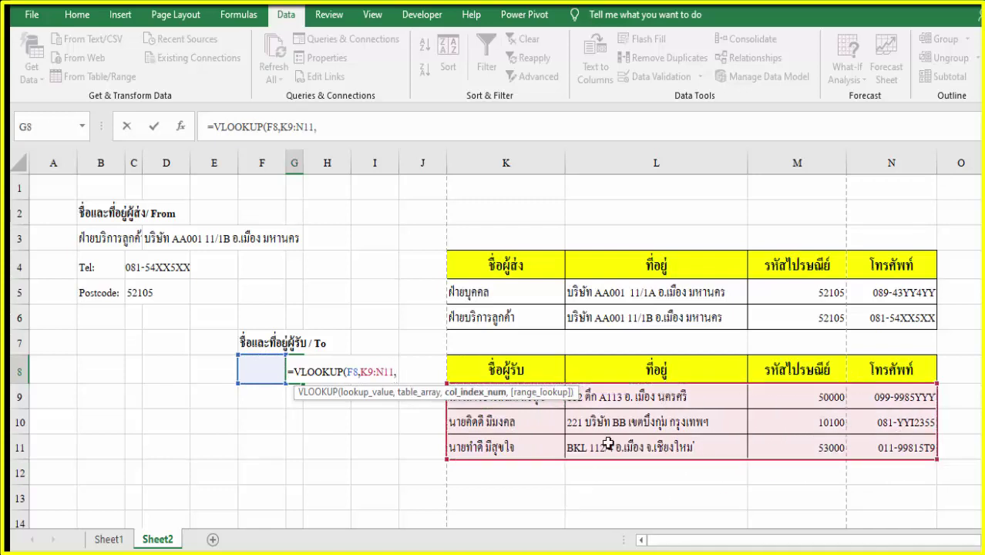
pyautogui.write('2')
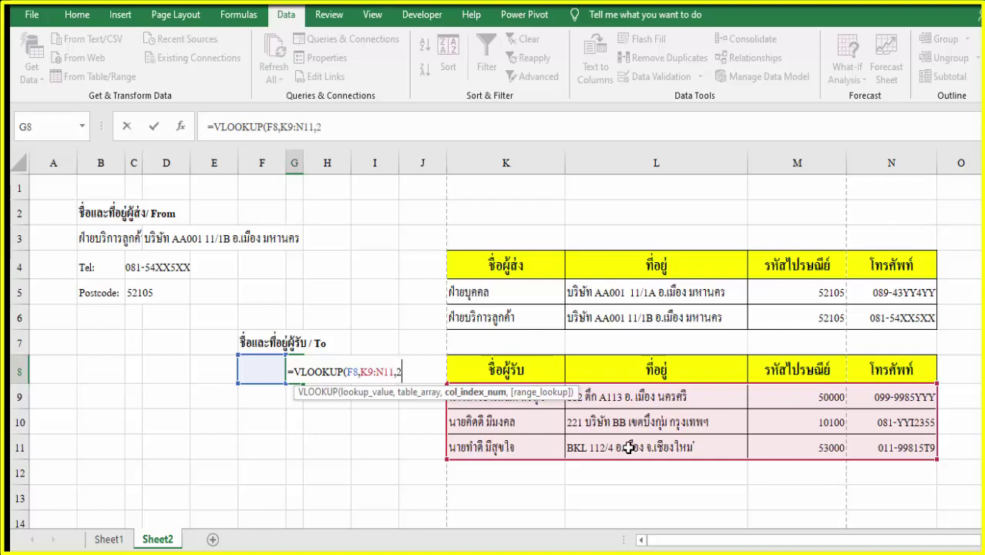
pyautogui.write(',')
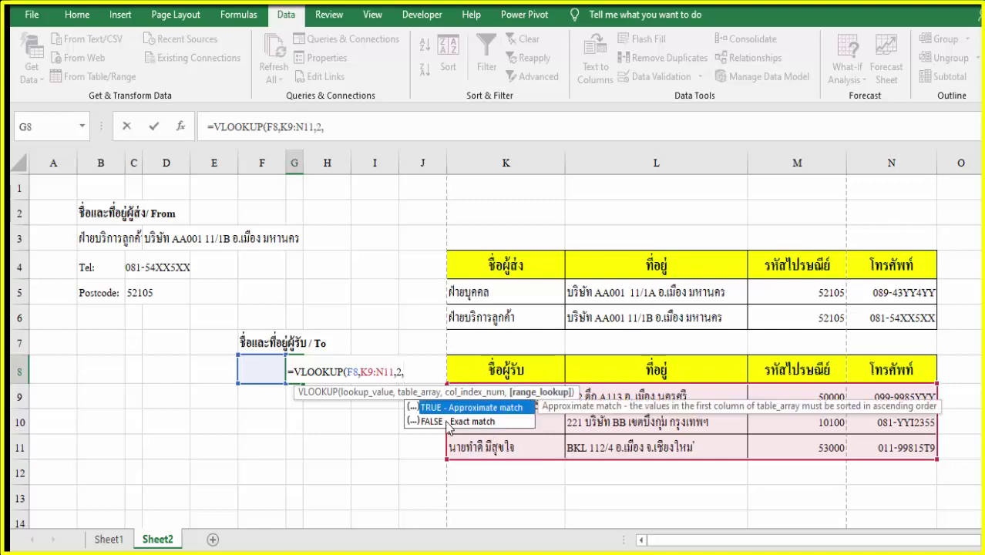
pyautogui.doubleClick(448, 424)
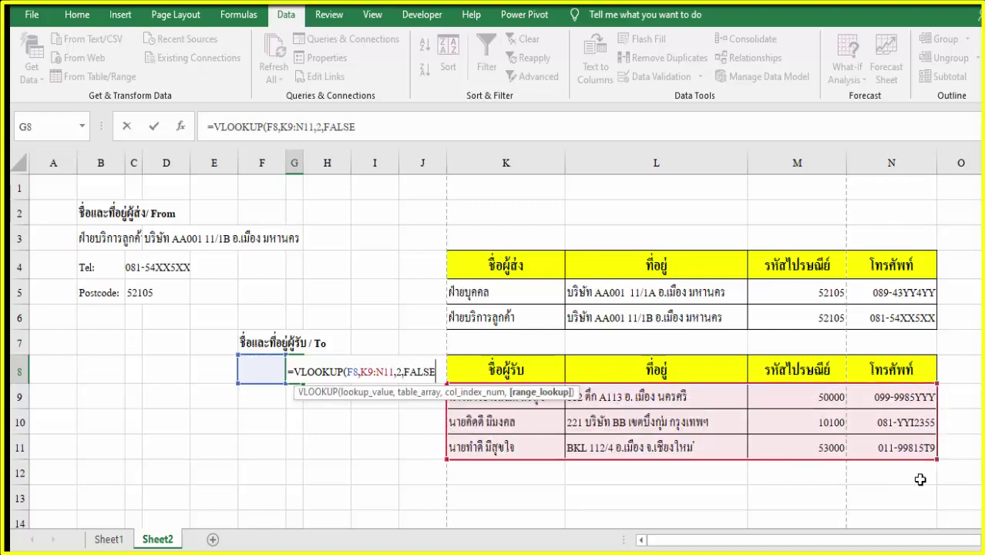
pyautogui.press('Return')
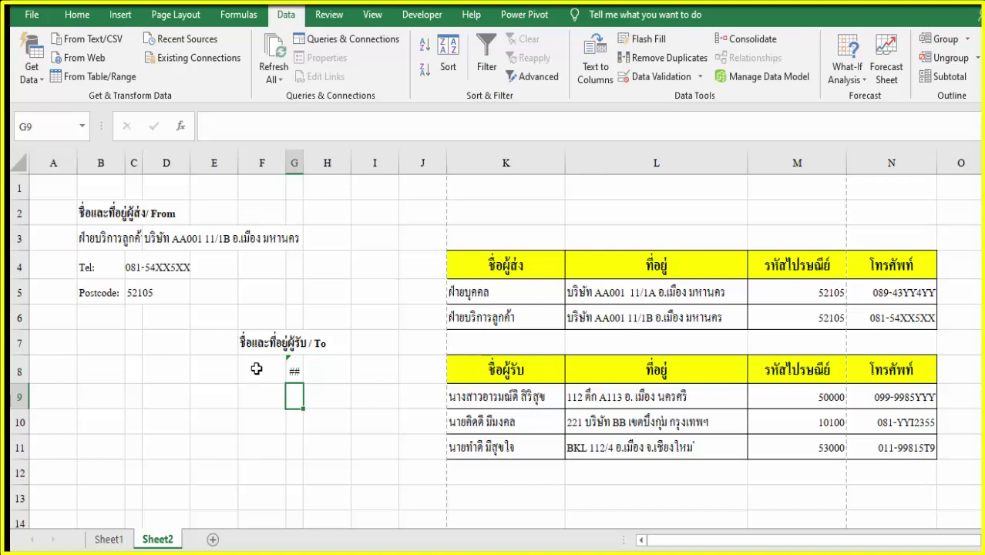
pyautogui.click(256, 369)
pyautogui.click(294, 377)
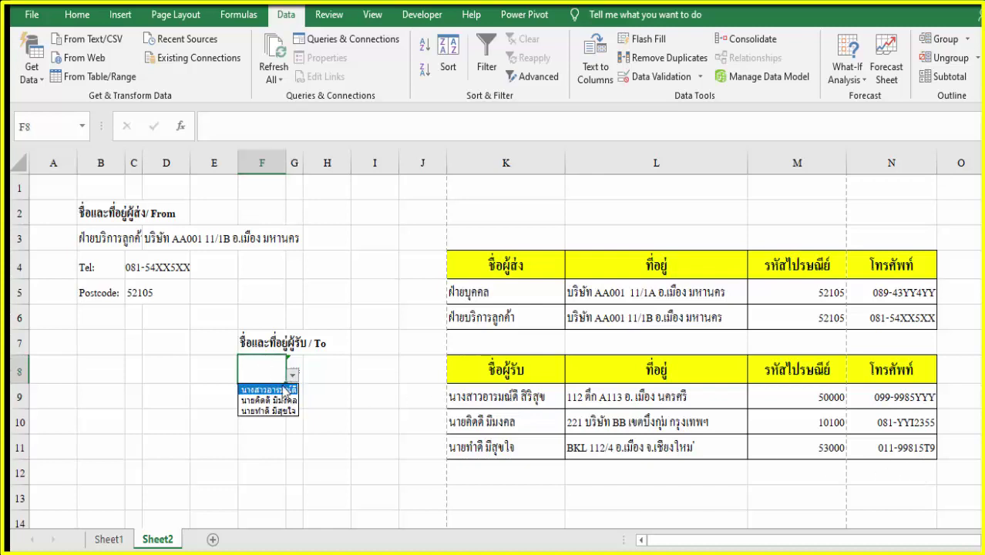
pyautogui.click(274, 400)
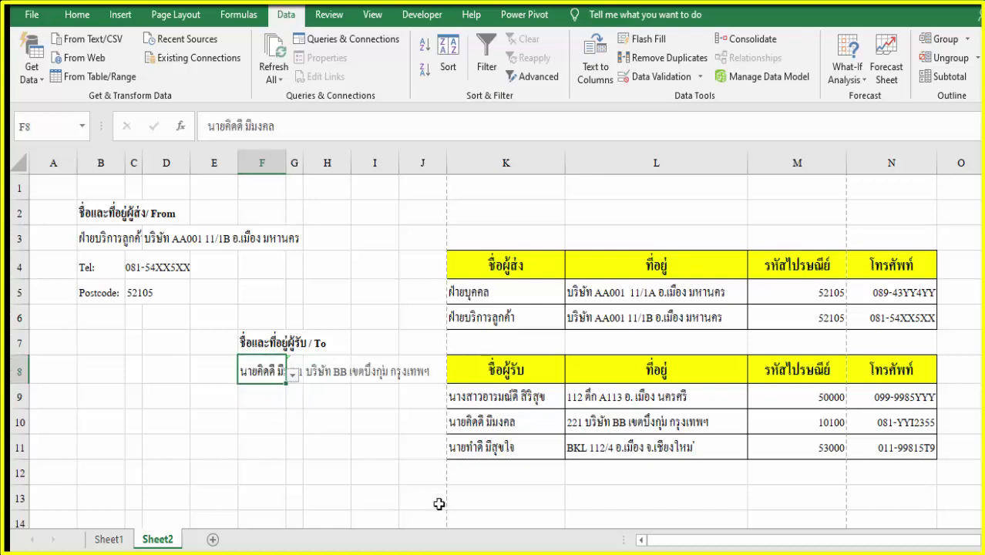
pyautogui.click(292, 376)
pyautogui.click(277, 411)
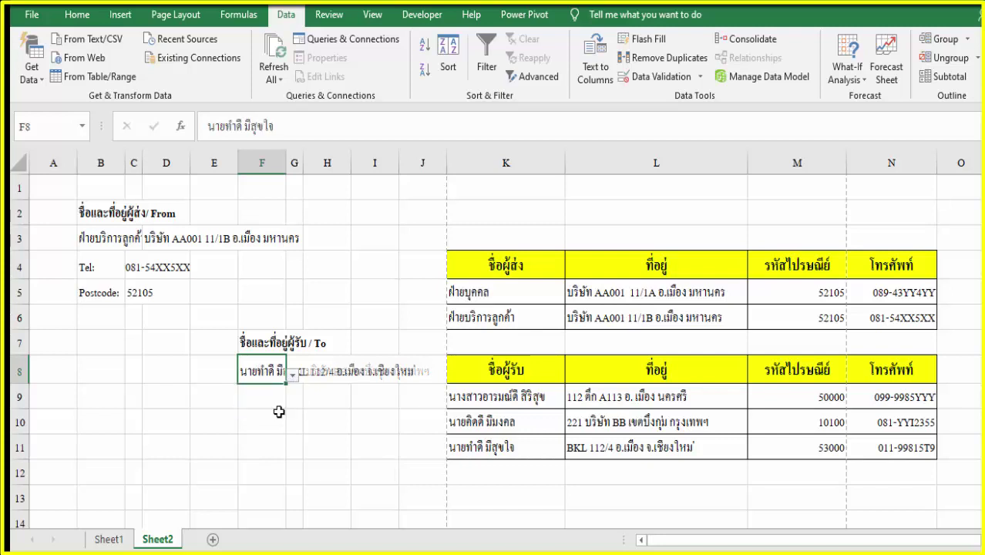
# - Widen column F to 12.29 so the full recipient name shows
pyautogui.click(342, 397)
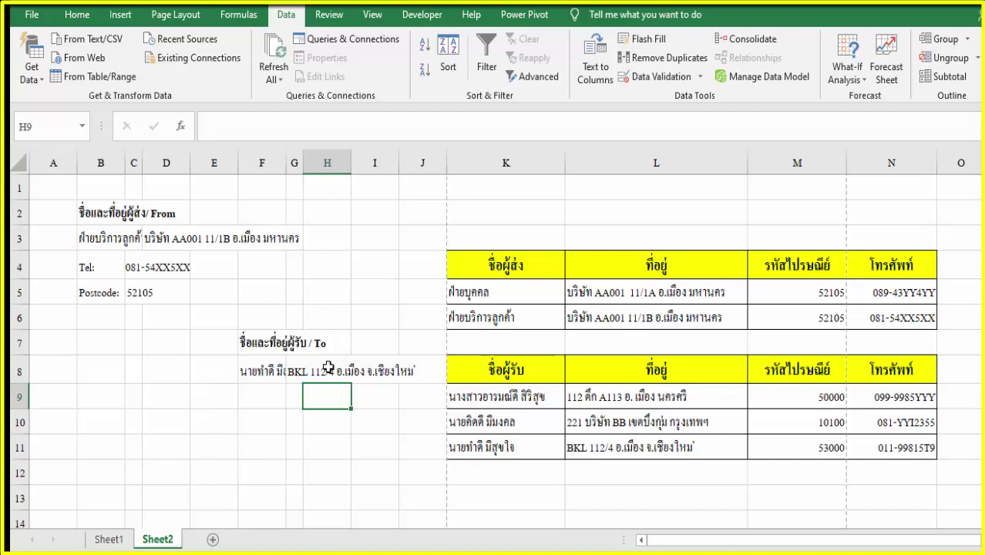
pyautogui.moveTo(282, 160); pyautogui.dragTo(297, 161)
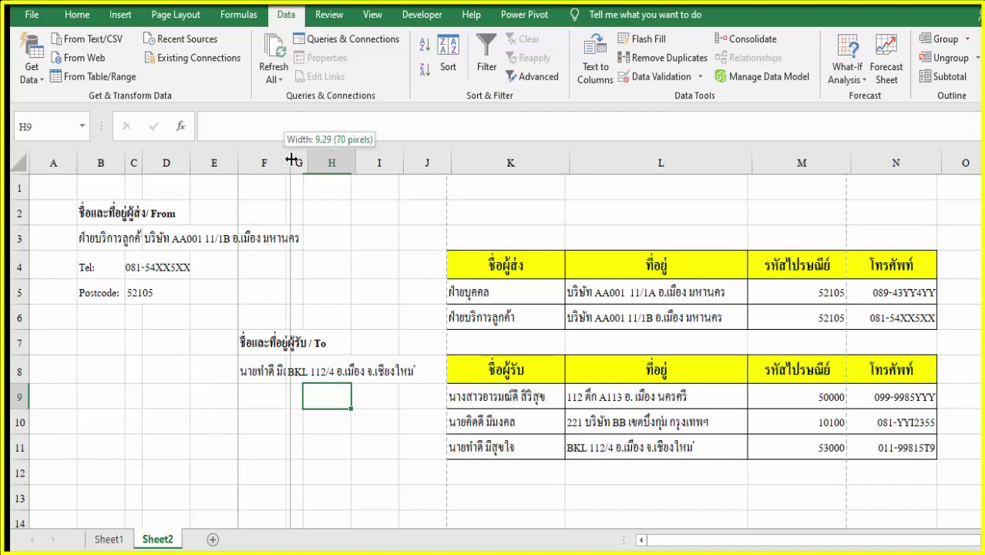
pyautogui.moveTo(298, 160); pyautogui.dragTo(307, 160)
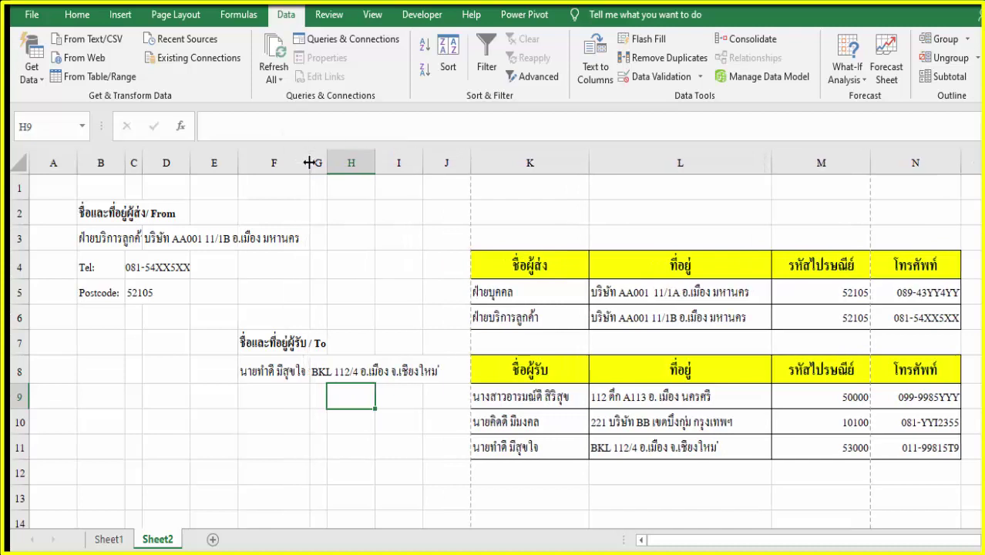
# - Enter the label Tel: in F9 and select G9:H9 for the phone number
pyautogui.click(257, 407)
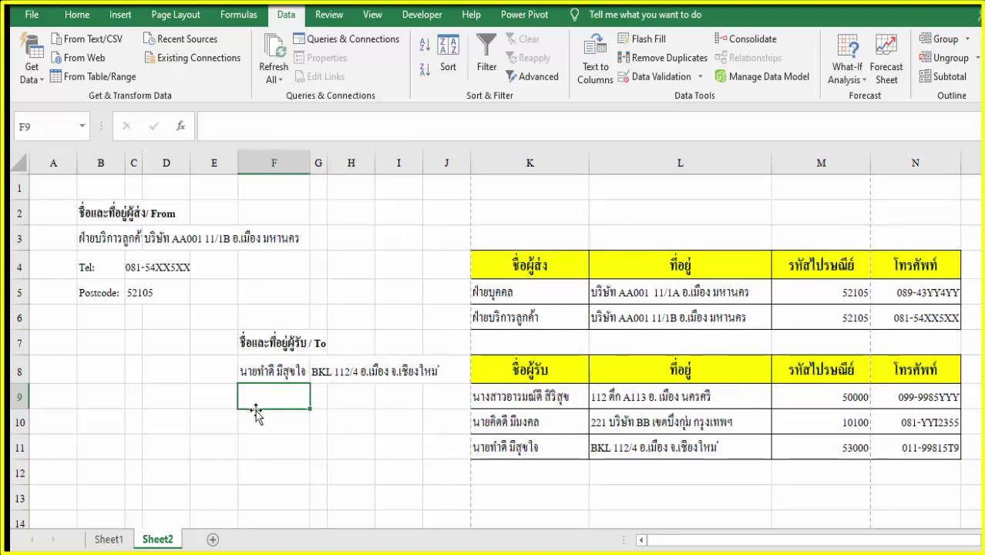
pyautogui.write('T')
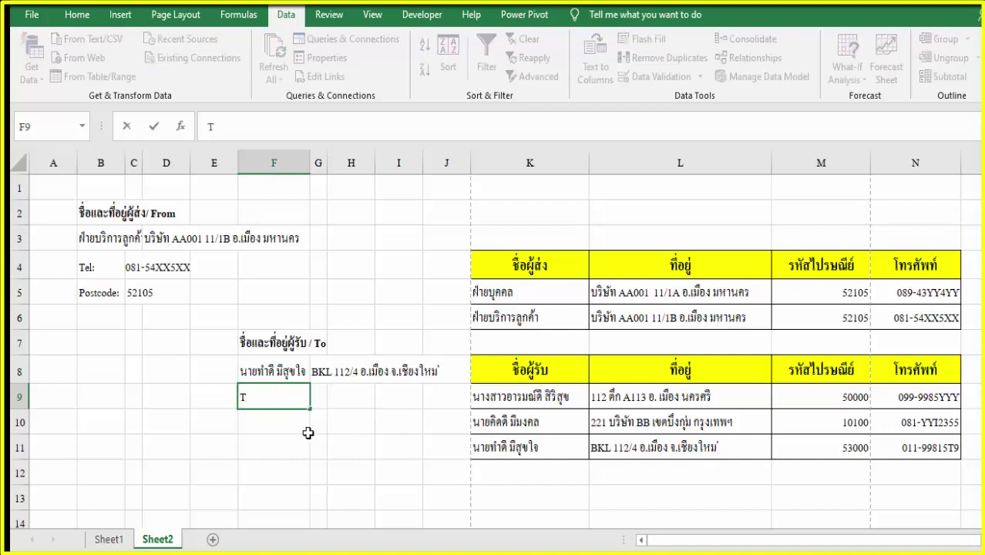
pyautogui.write('el:')
pyautogui.press('Tab')
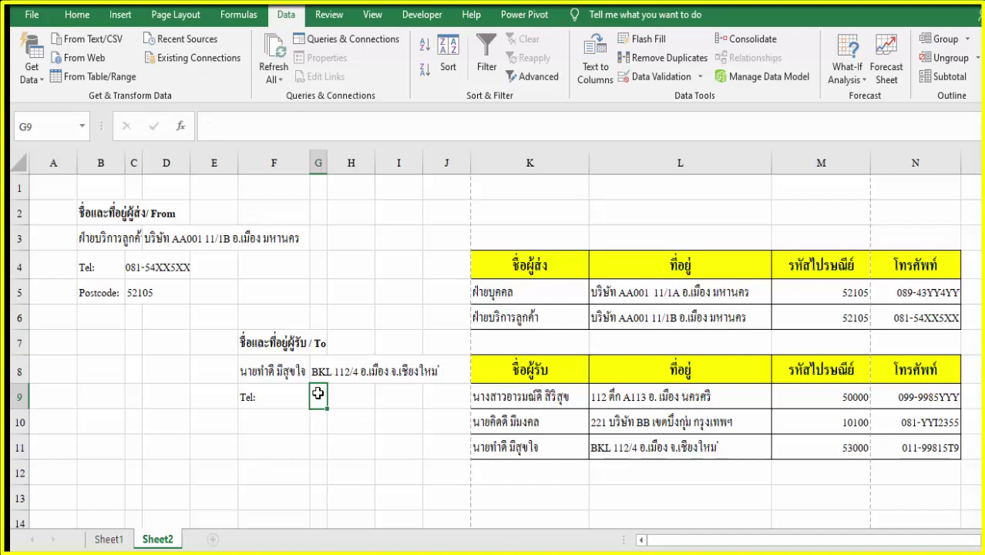
pyautogui.moveTo(322, 394); pyautogui.dragTo(346, 393)
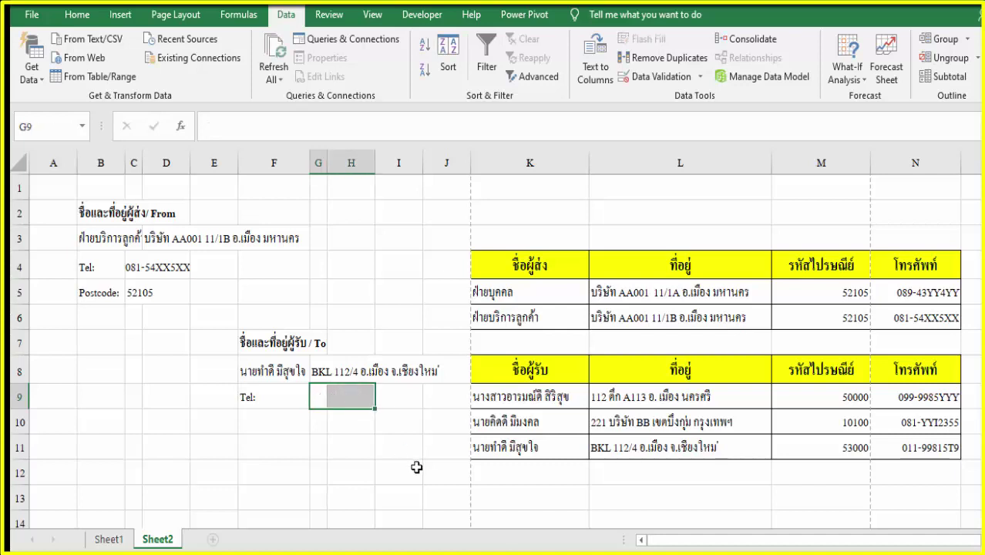
# - Merge G9:H9 on the Home tab and start a VLOOKUP formula there
pyautogui.click(77, 15)
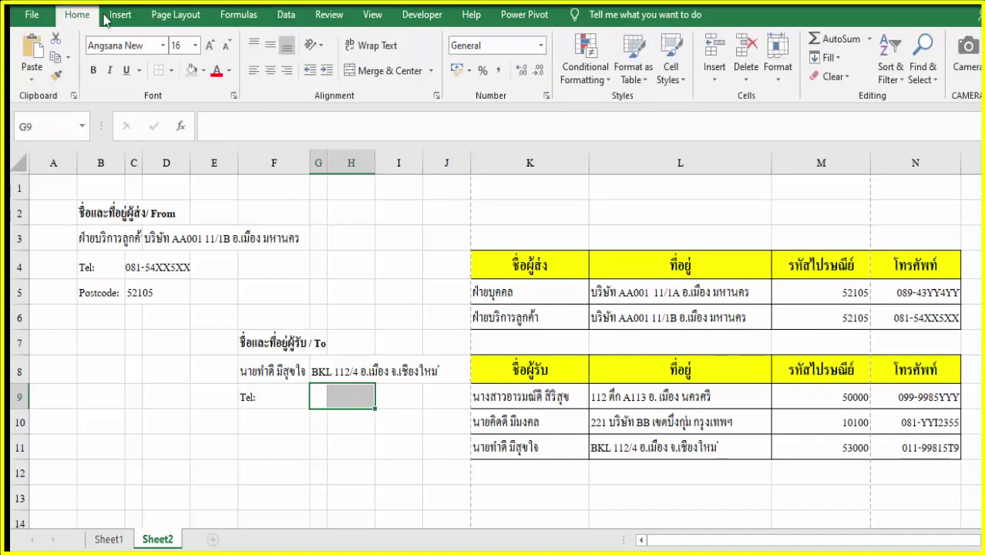
pyautogui.click(378, 70)
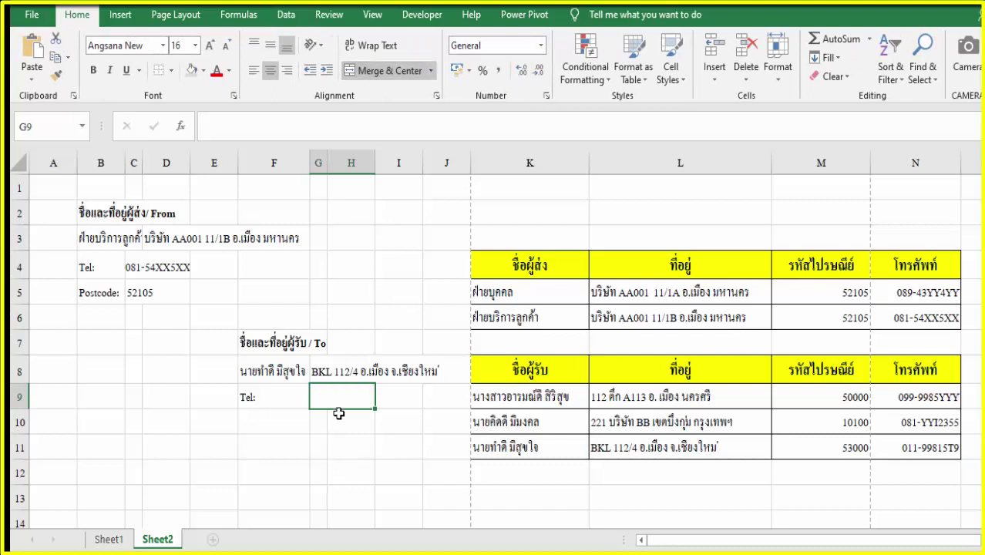
pyautogui.write('=')
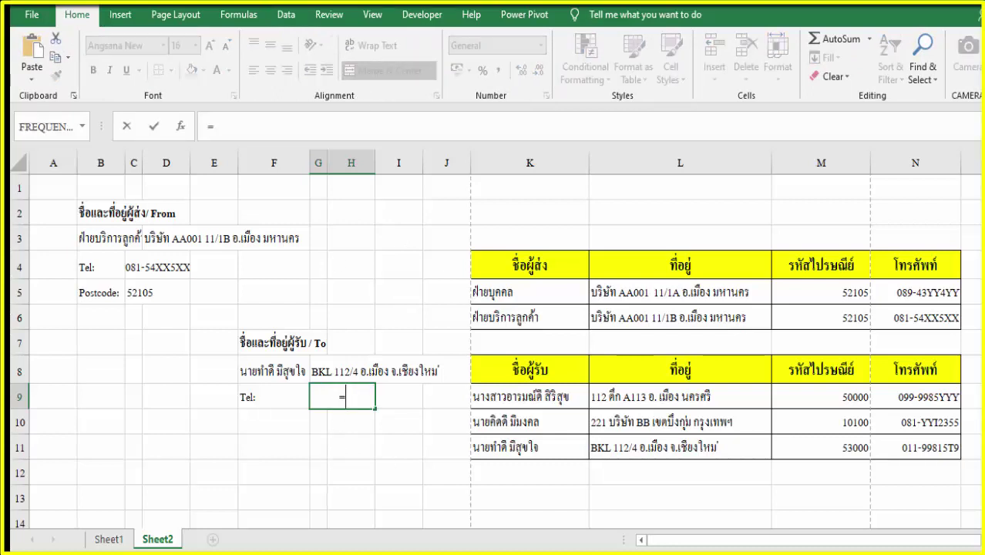
pyautogui.write('vl')
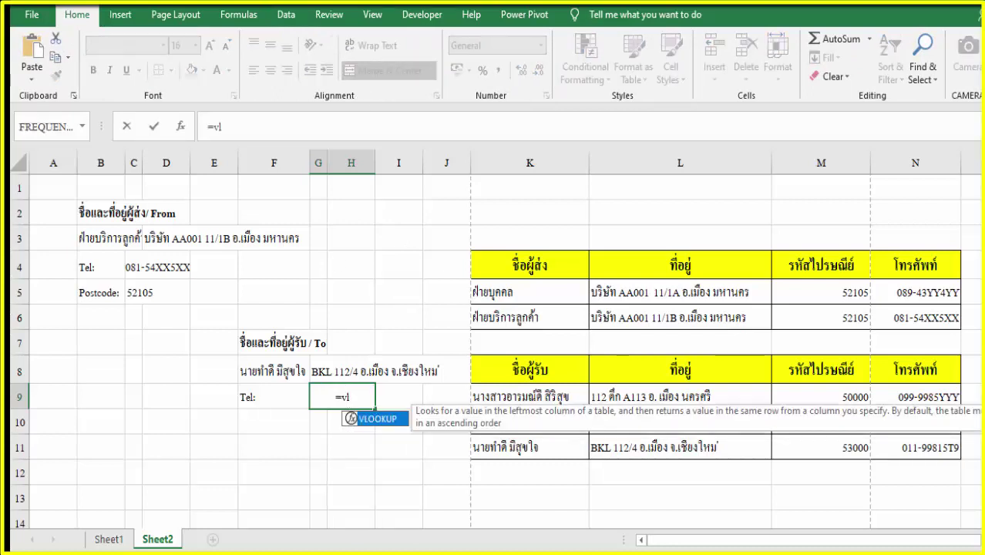
pyautogui.doubleClick(378, 421)
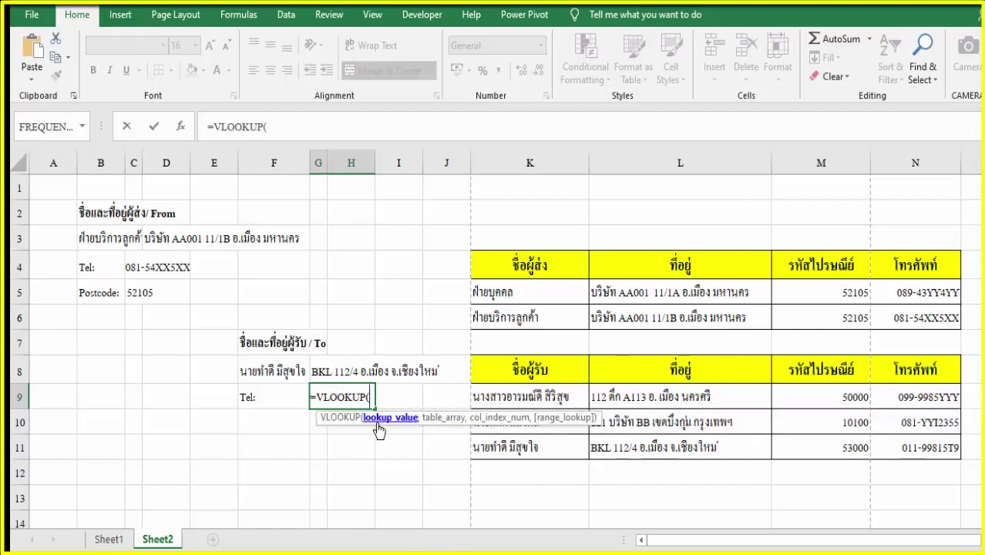
# - Finish =VLOOKUP(F8,K9:N11,4,FALSE) to show the recipient's phone, then start typing Post in F10
pyautogui.click(273, 373)
pyautogui.write(',')
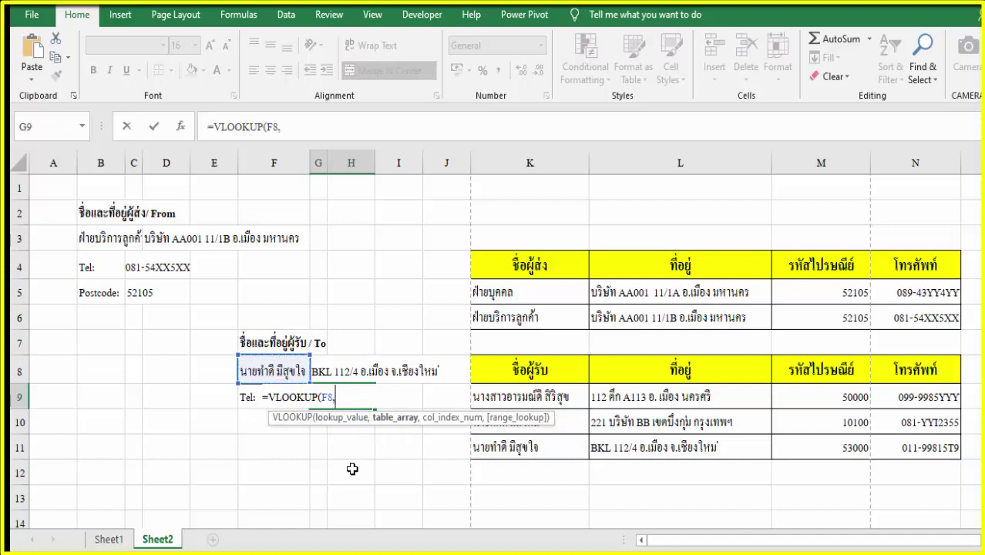
pyautogui.click(573, 406)
pyautogui.moveTo(573, 407); pyautogui.dragTo(919, 456)
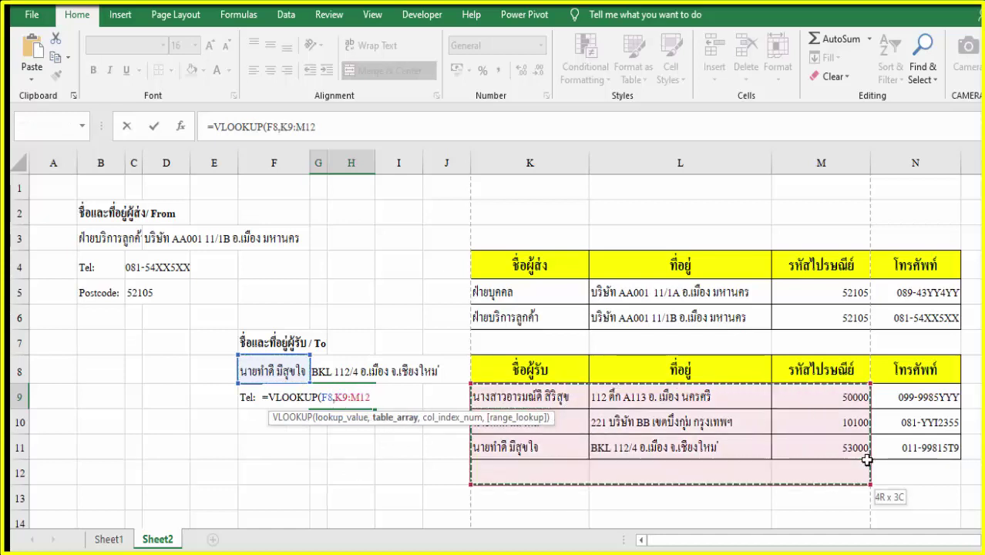
pyautogui.write(',4')
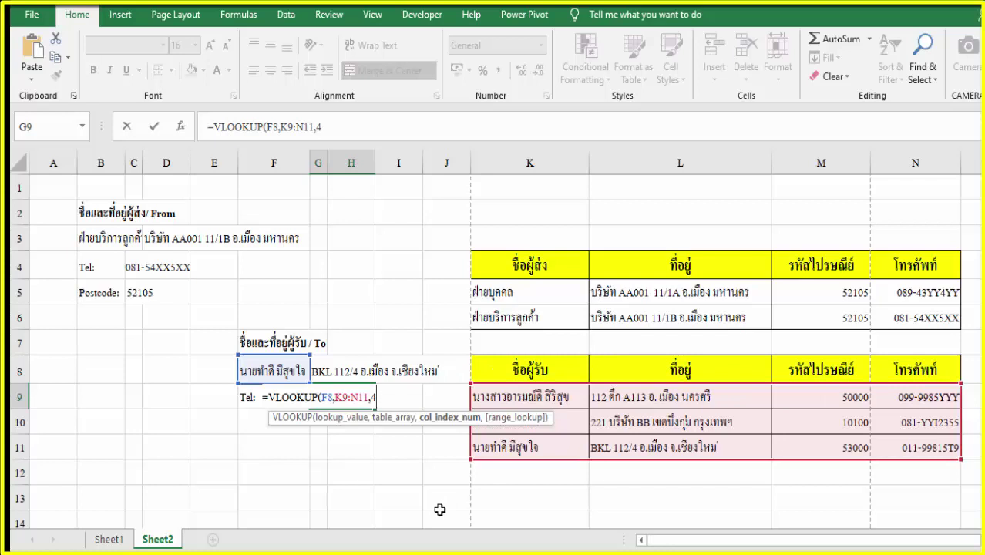
pyautogui.write(',')
pyautogui.click(409, 452)
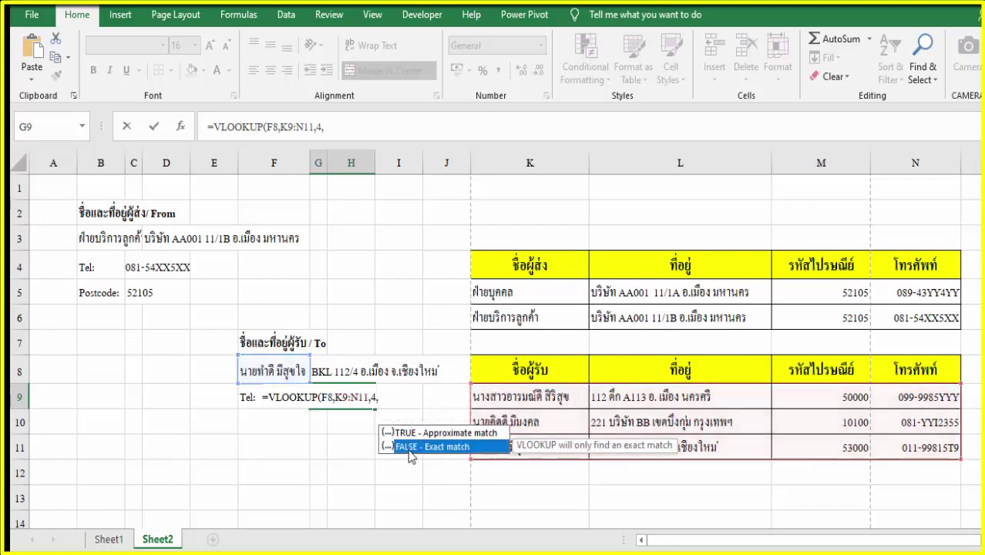
pyautogui.doubleClick(409, 449)
pyautogui.press('Return')
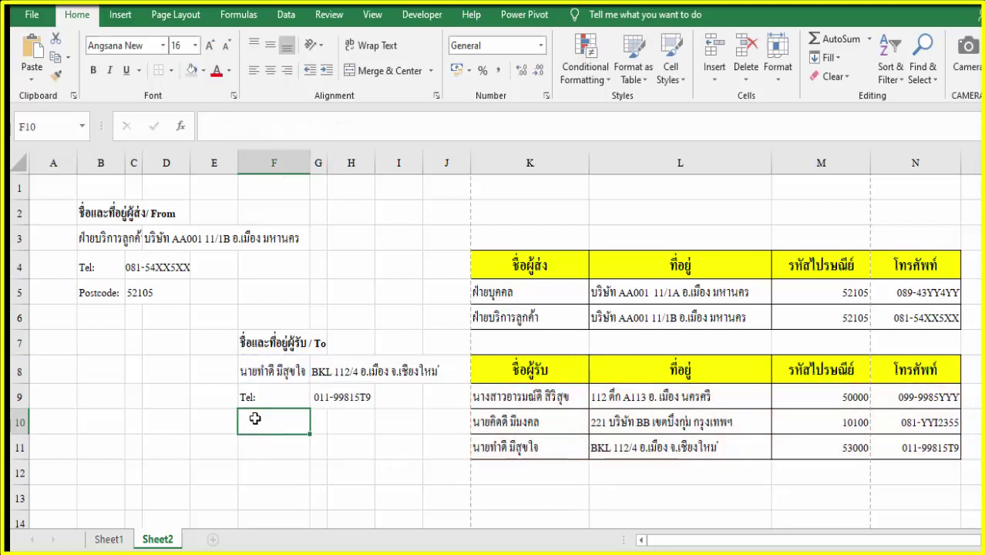
pyautogui.write('Postcode:')
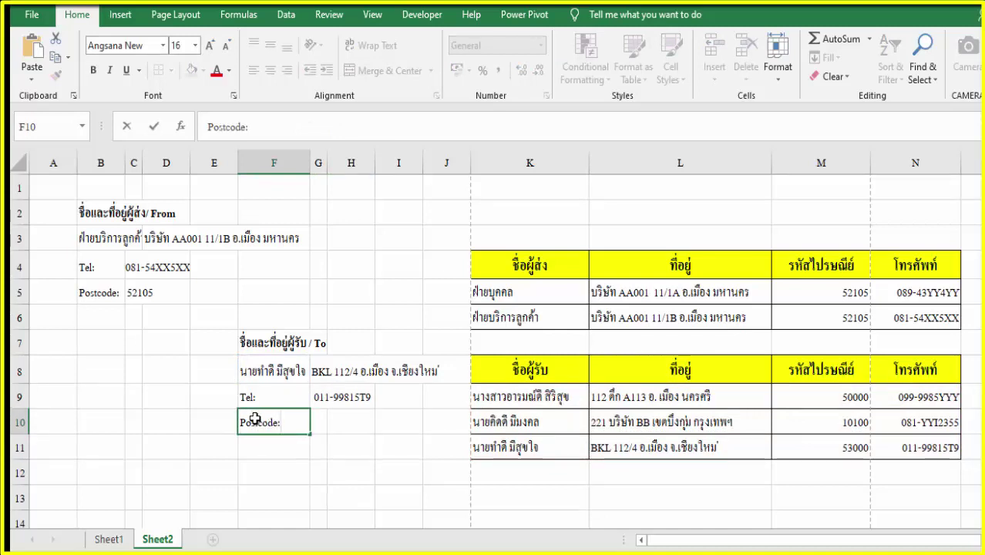
# - Commit the Postcode: label in F10 and merge G10:H10
pyautogui.press('Tab')
pyautogui.moveTo(320, 418); pyautogui.dragTo(342, 419)
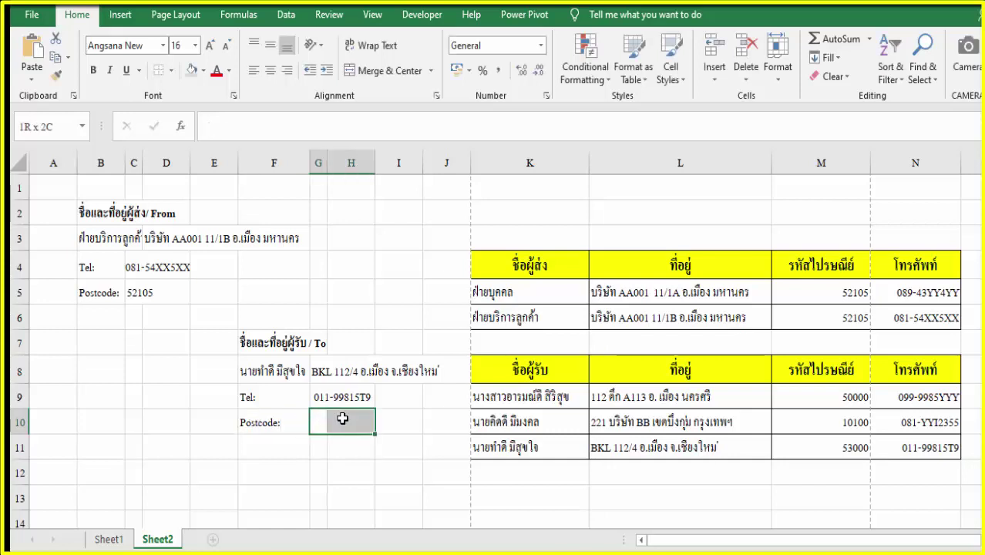
pyautogui.click(385, 70)
pyautogui.write('=')
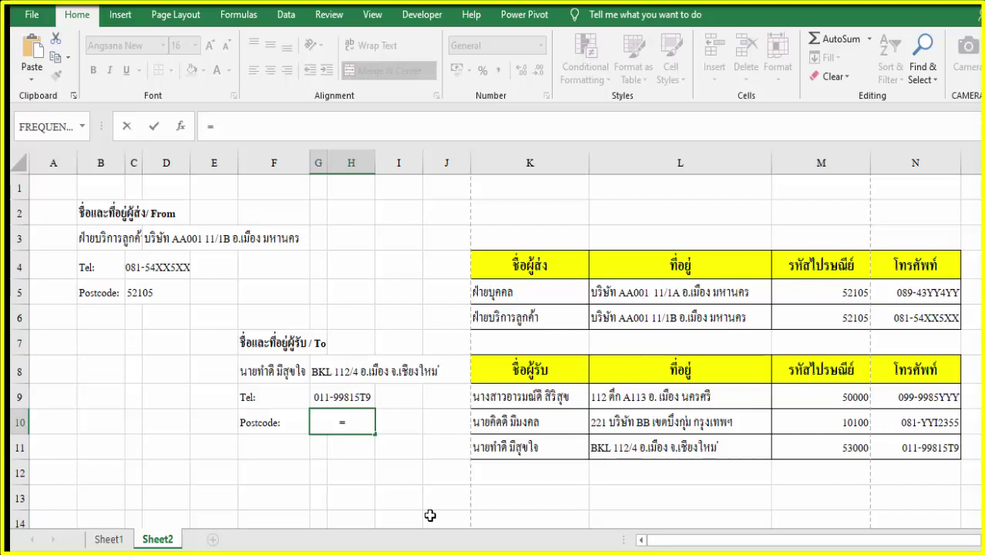
# - Enter =VLOOKUP(F8,K9:N11,3,FALSE) in G10 and left-align the resulting 53000
pyautogui.write('vloo')
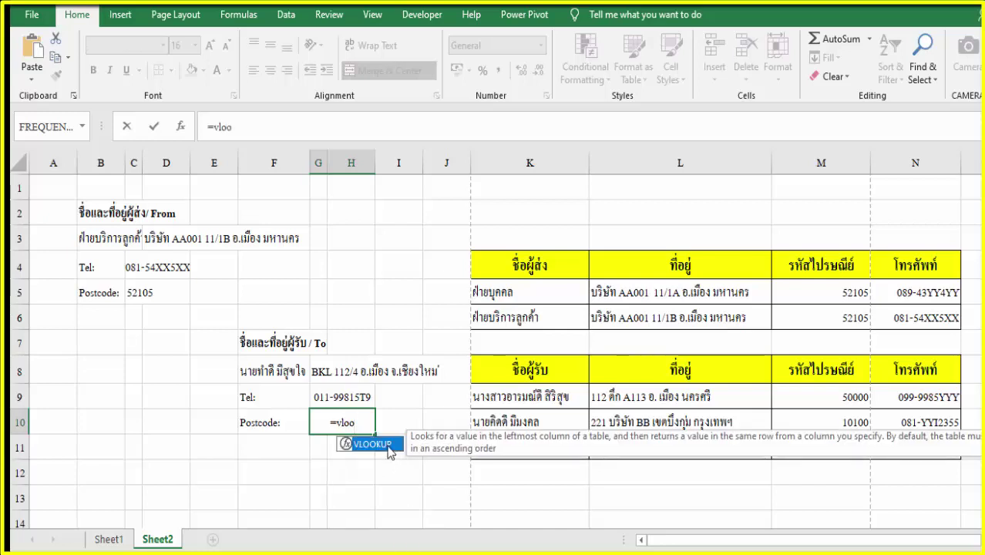
pyautogui.doubleClick(372, 445)
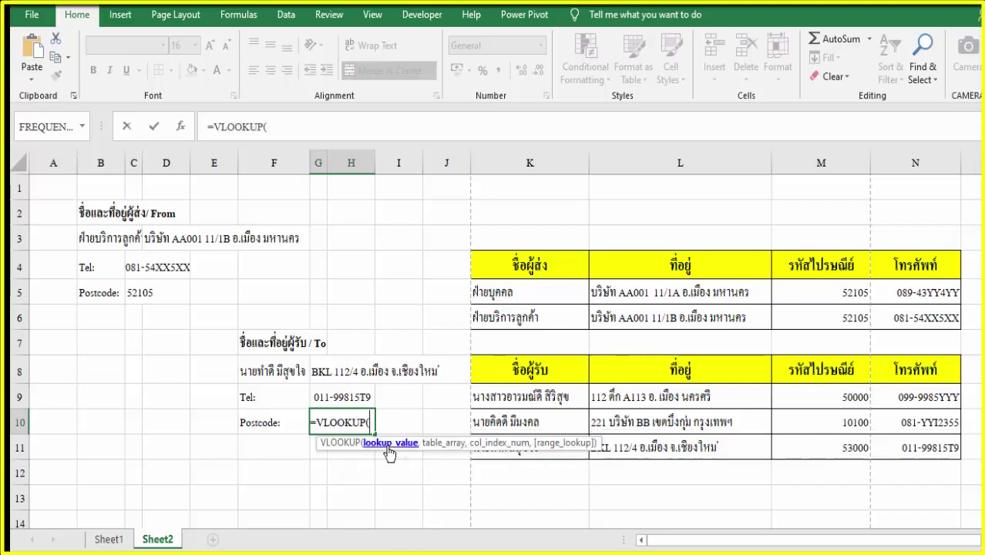
pyautogui.click(285, 379)
pyautogui.write(',')
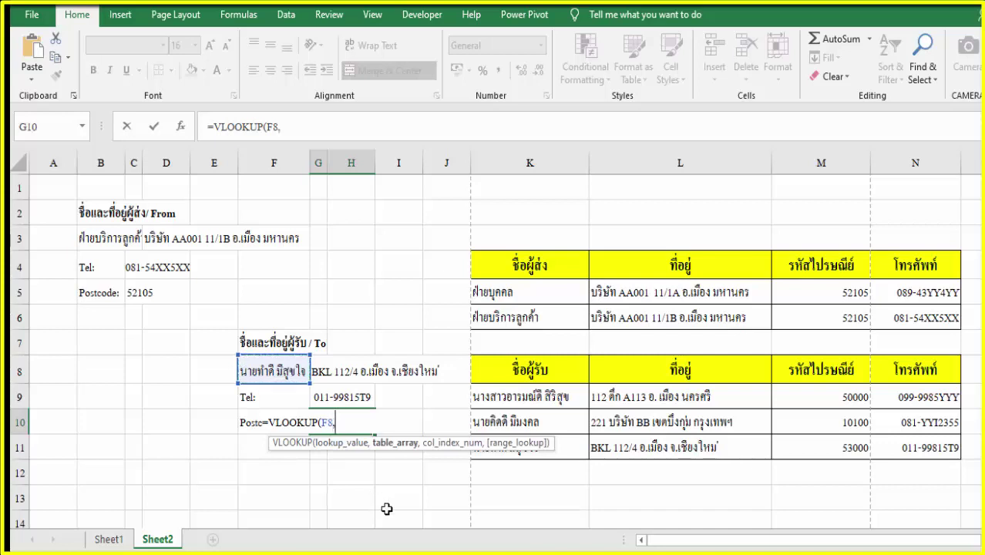
pyautogui.moveTo(534, 399); pyautogui.dragTo(889, 441)
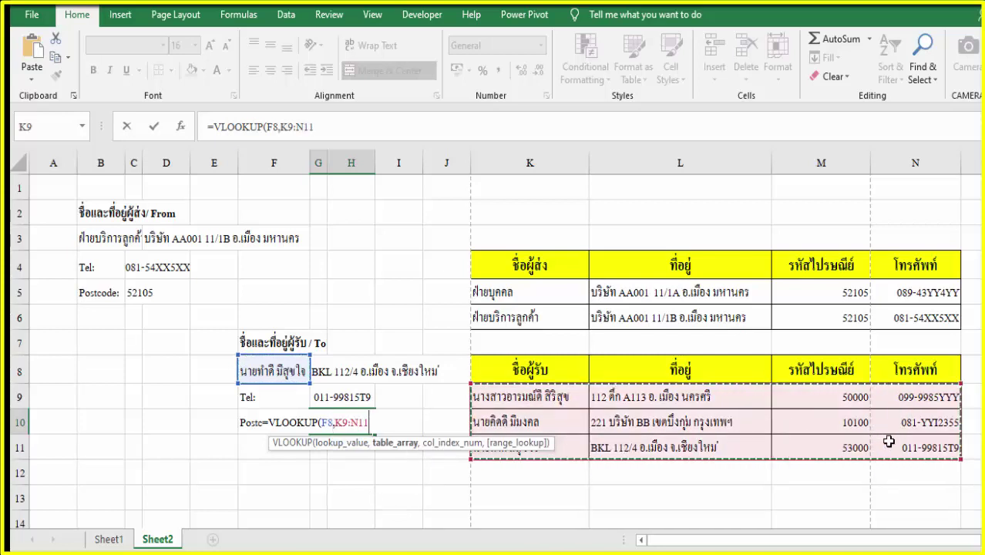
pyautogui.write(',')
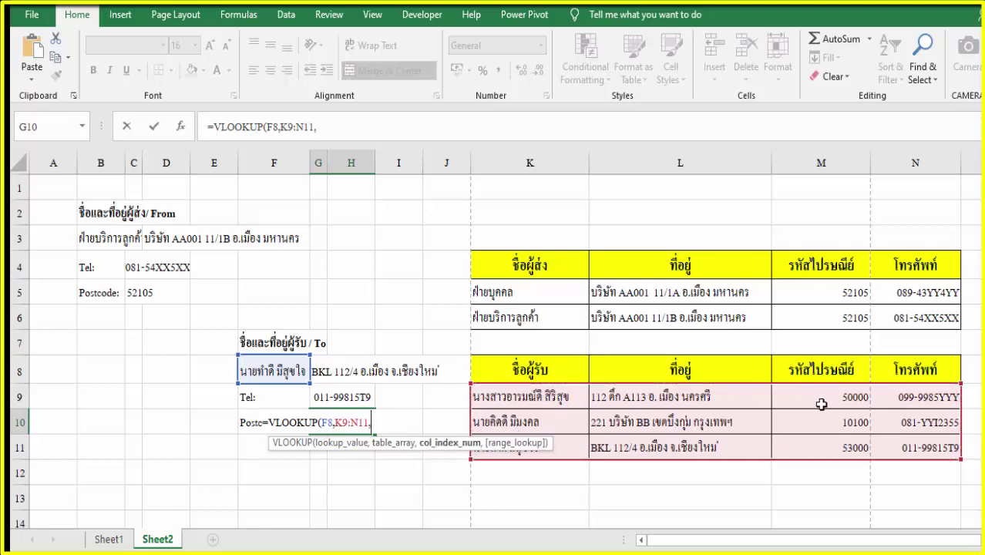
pyautogui.write('3')
pyautogui.write(',')
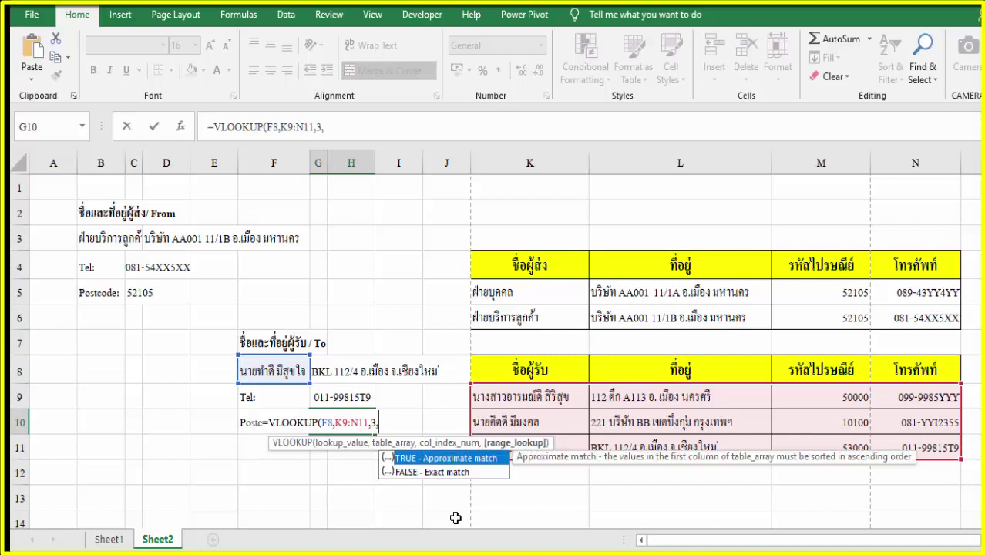
pyautogui.doubleClick(454, 472)
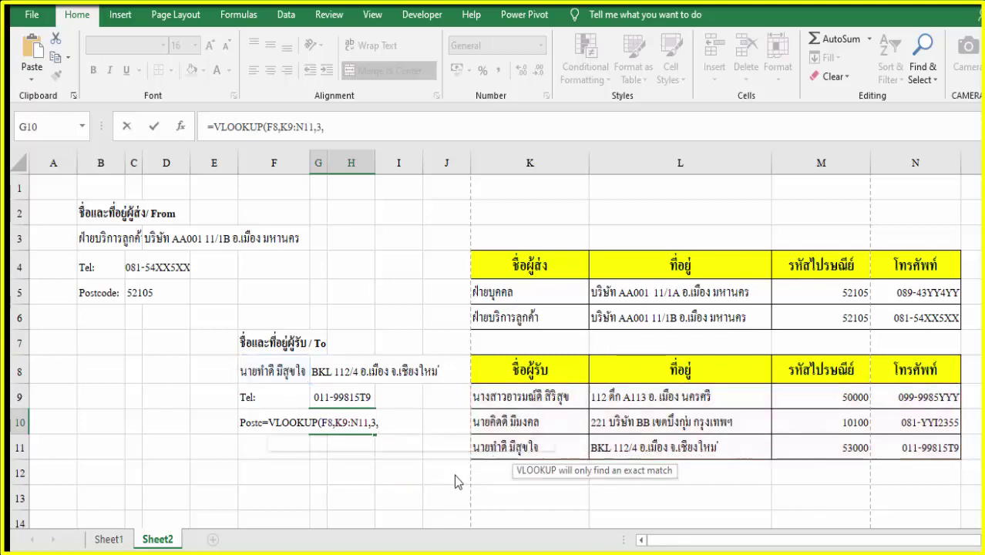
pyautogui.press('Return')
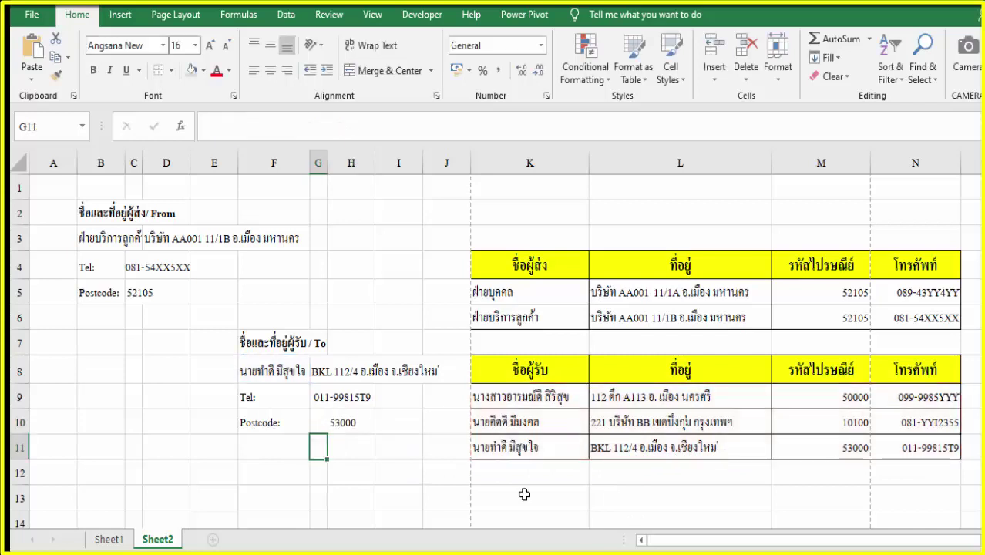
pyautogui.click(343, 422)
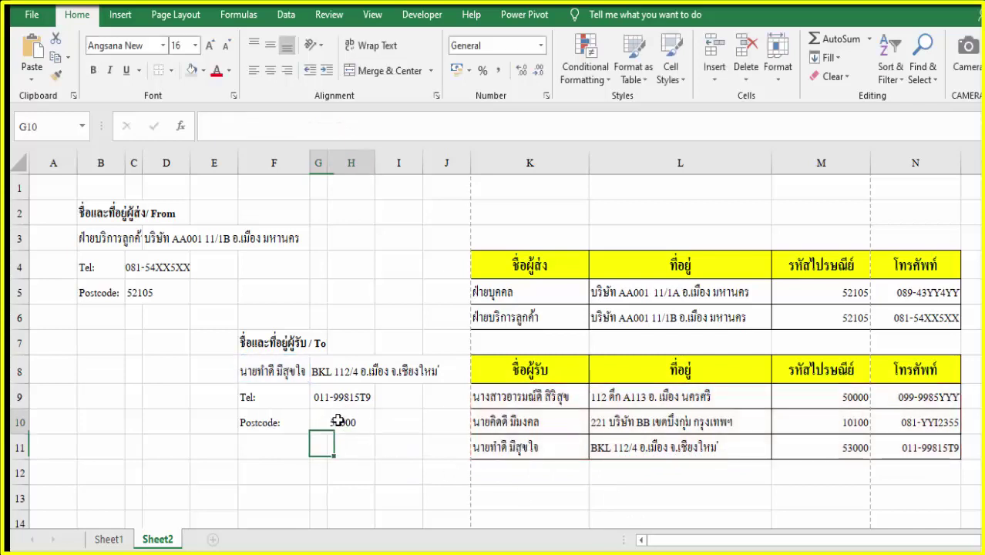
pyautogui.click(254, 71)
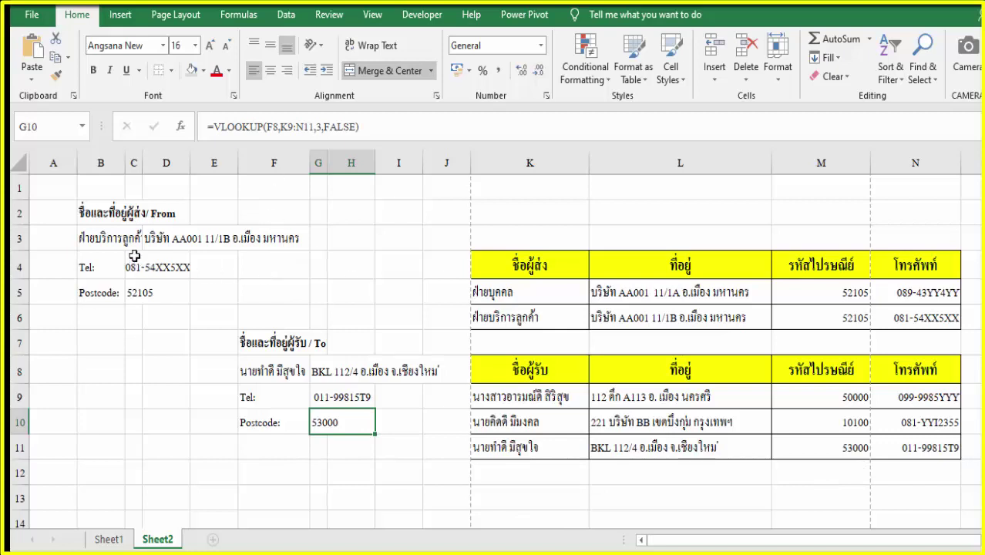
# - Widen columns C and G slightly and switch F8 to the second recipient, showing postcode 10100
pyautogui.moveTo(143, 164); pyautogui.dragTo(152, 166)
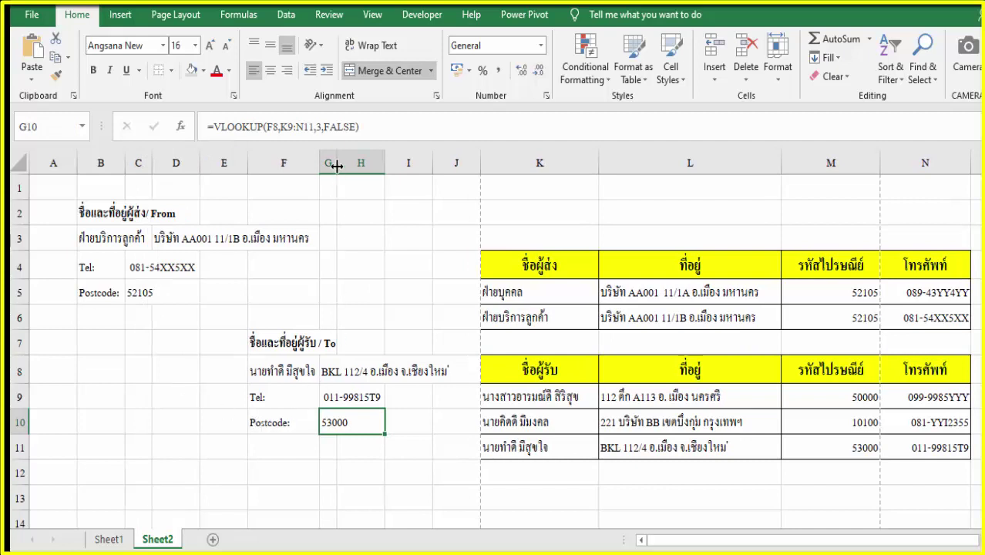
pyautogui.moveTo(337, 166); pyautogui.dragTo(344, 172)
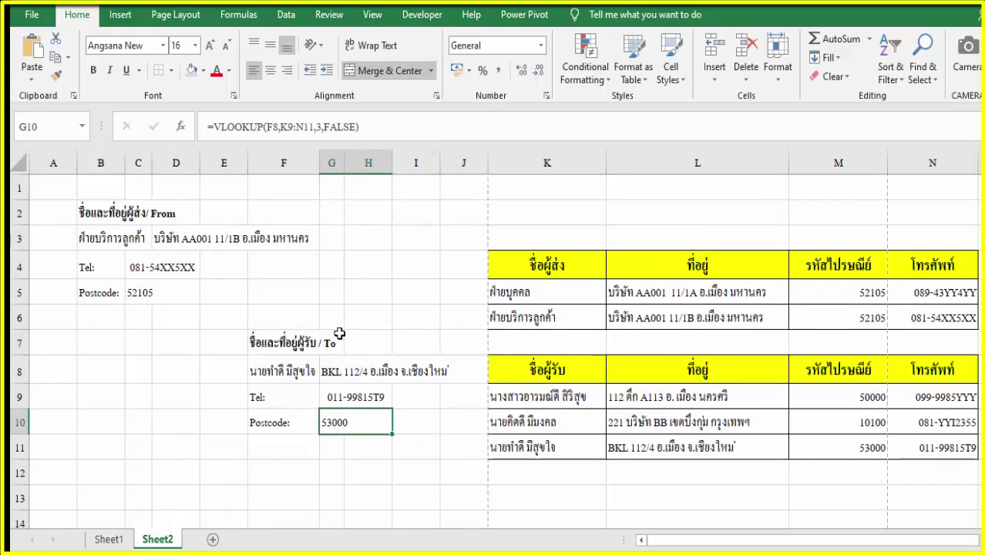
pyautogui.click(284, 371)
pyautogui.click(326, 373)
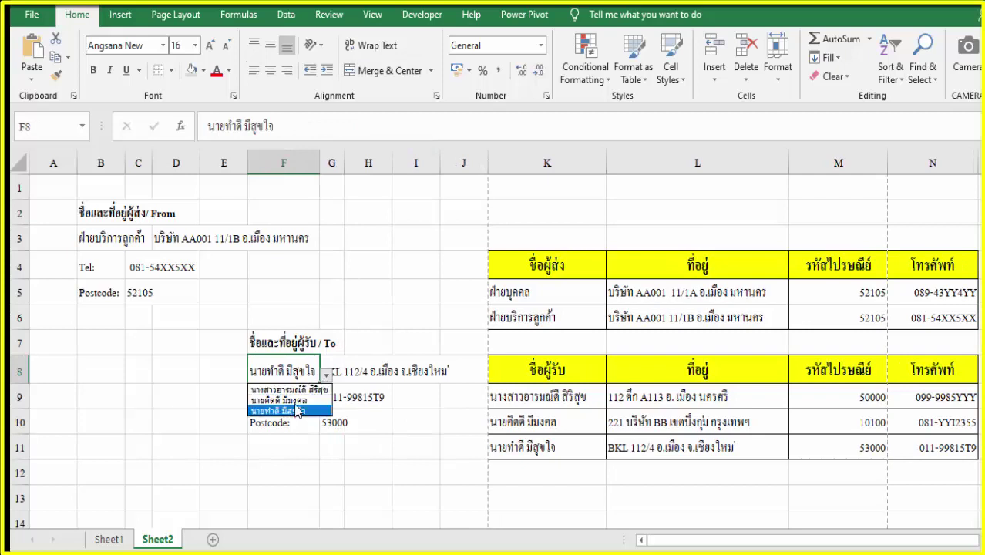
pyautogui.click(282, 400)
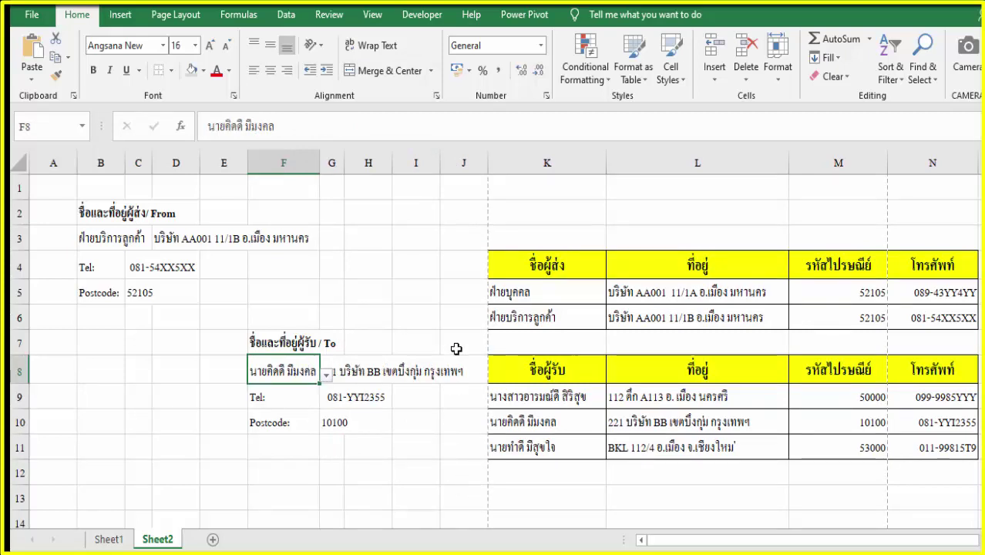
# - Turn off worksheet gridlines in the View tab, then select the sender block B3:F5
pyautogui.click(417, 497)
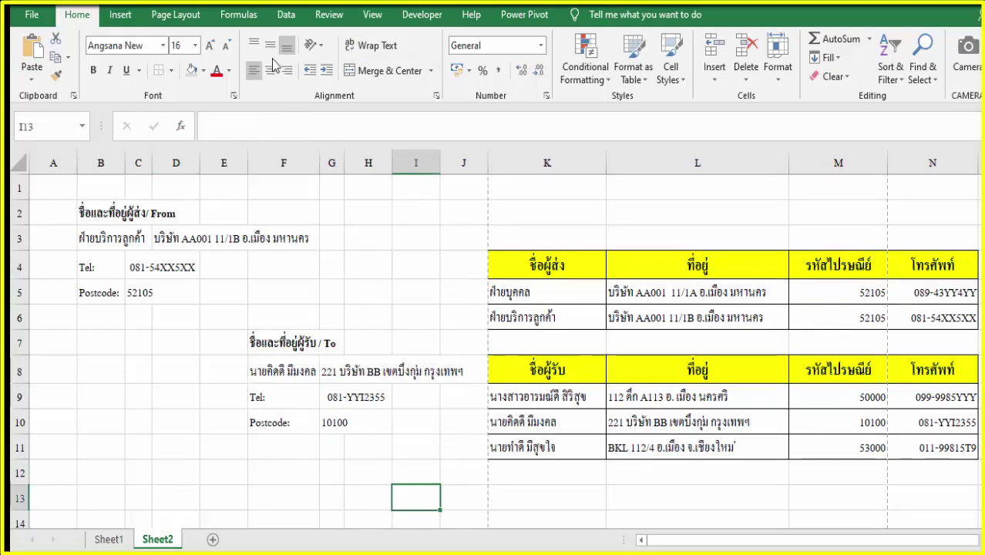
pyautogui.click(330, 15)
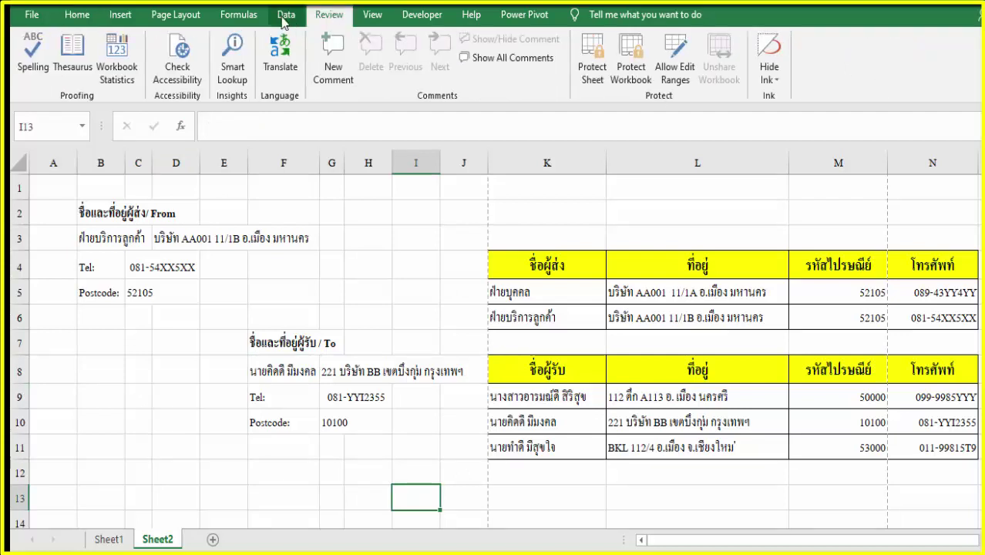
pyautogui.click(374, 16)
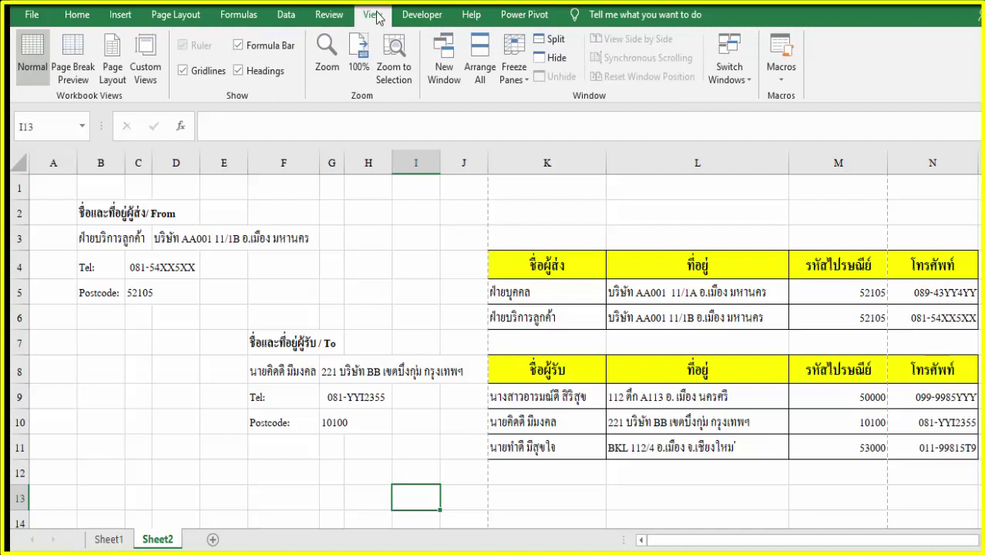
pyautogui.click(182, 71)
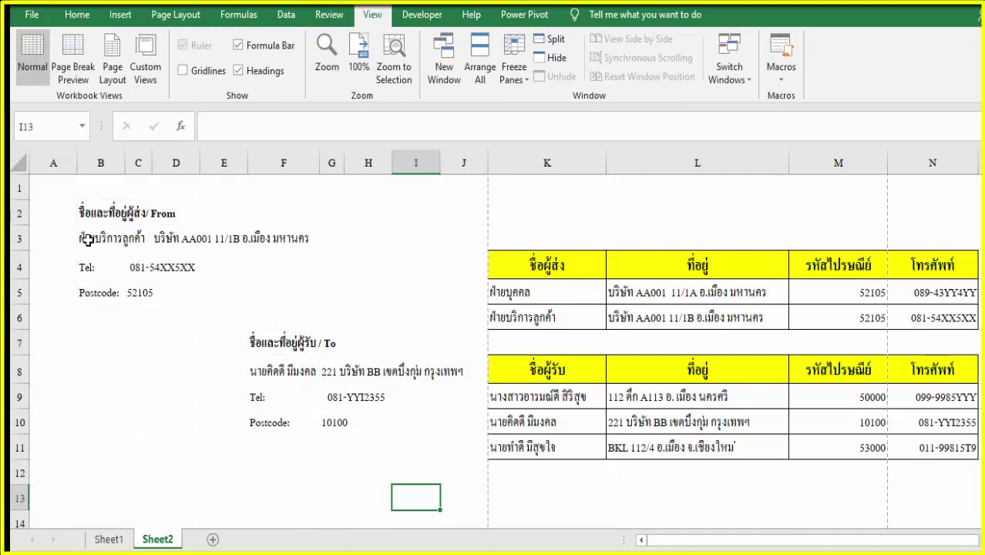
pyautogui.moveTo(87, 239); pyautogui.dragTo(281, 289)
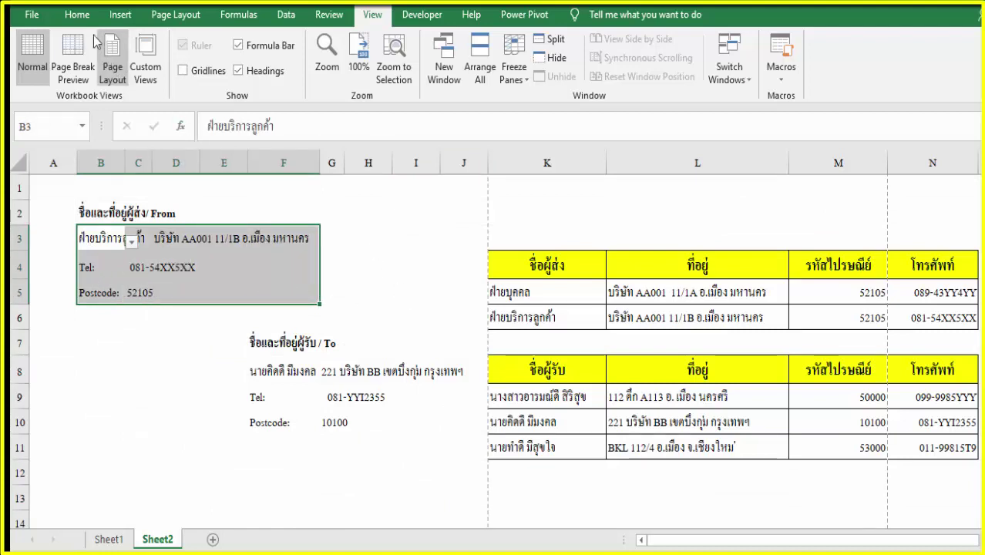
# - Fill the sender block B3:F5 and recipient block F8:J10 with light grey
pyautogui.click(77, 14)
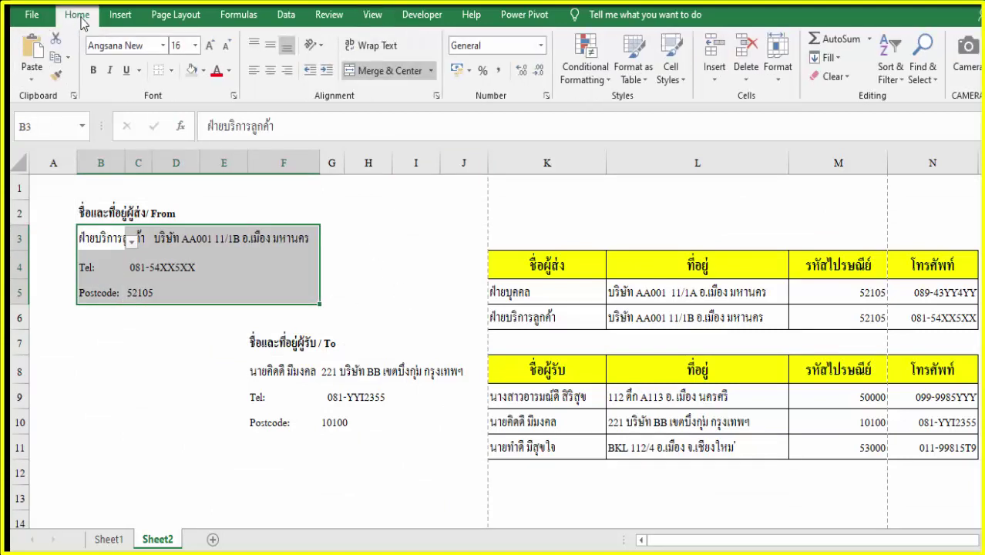
pyautogui.click(192, 75)
pyautogui.click(283, 372)
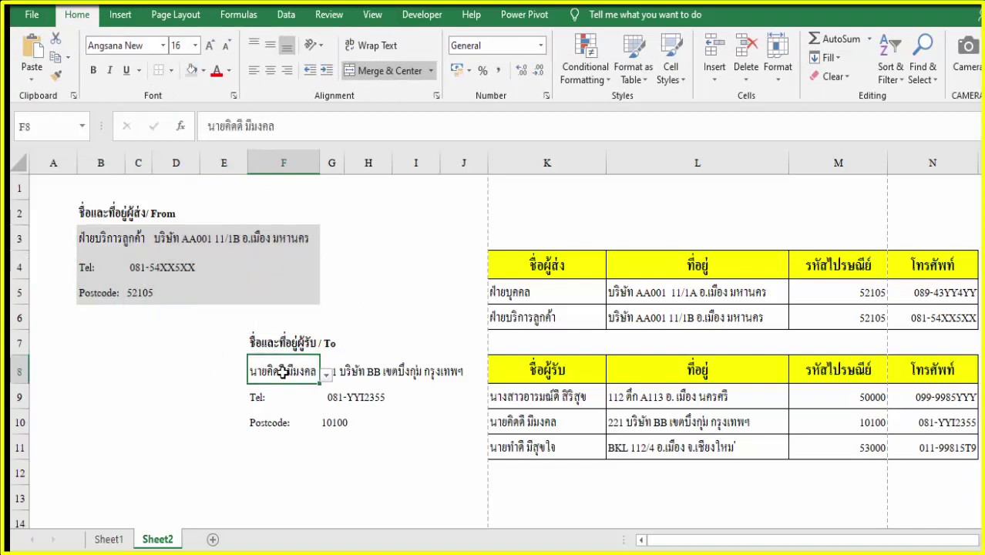
pyautogui.moveTo(283, 371); pyautogui.dragTo(456, 425)
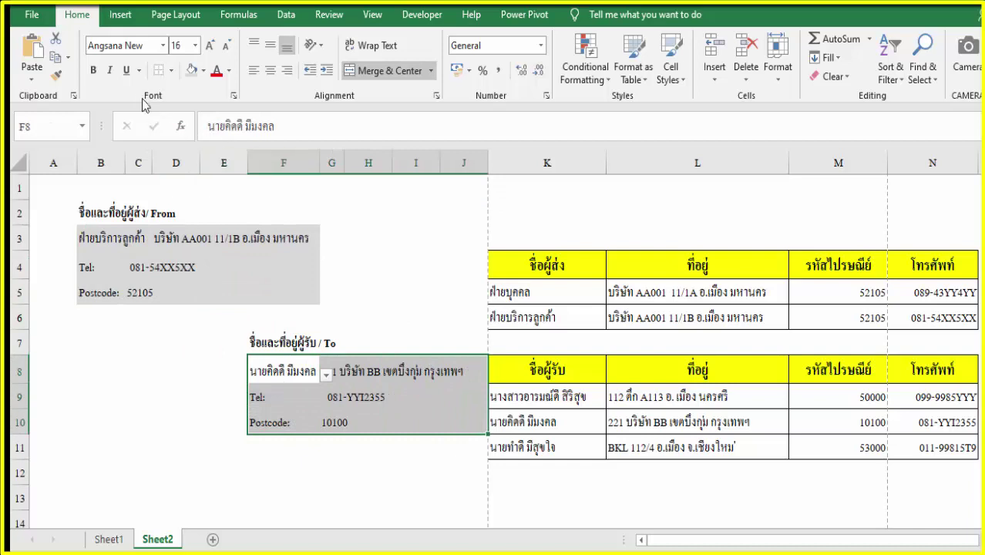
pyautogui.click(189, 76)
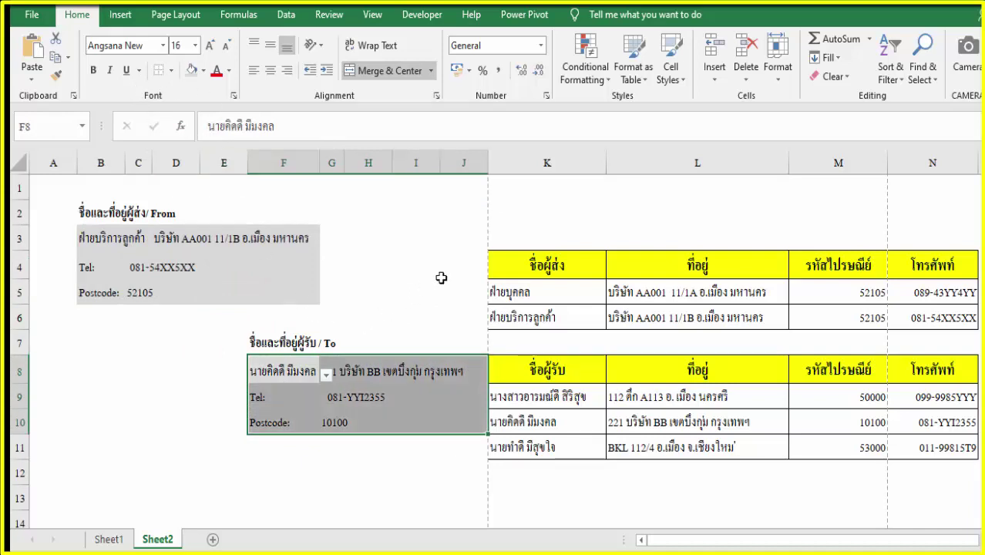
# - Left-align the recipient's phone number in G9
pyautogui.click(727, 202)
pyautogui.click(547, 370)
pyautogui.click(339, 397)
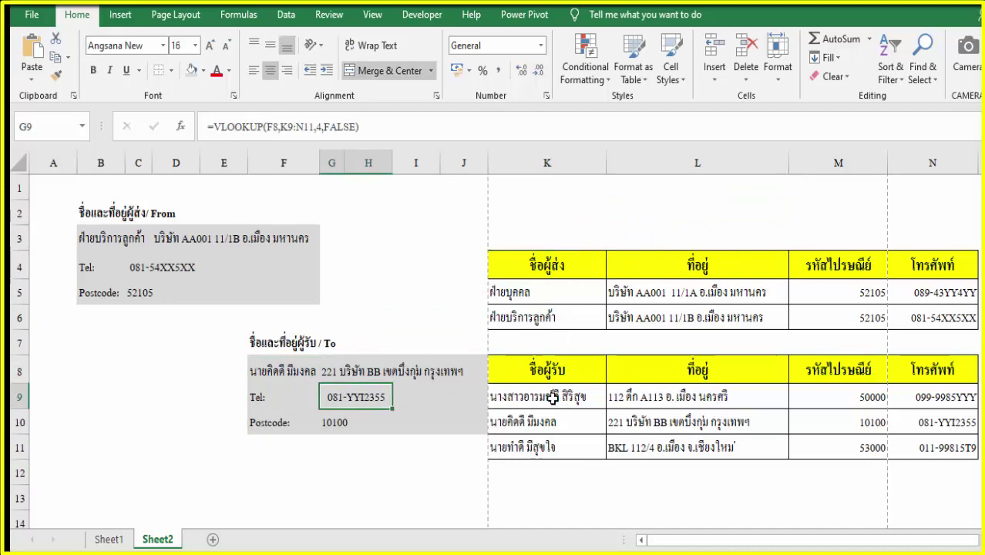
pyautogui.click(253, 70)
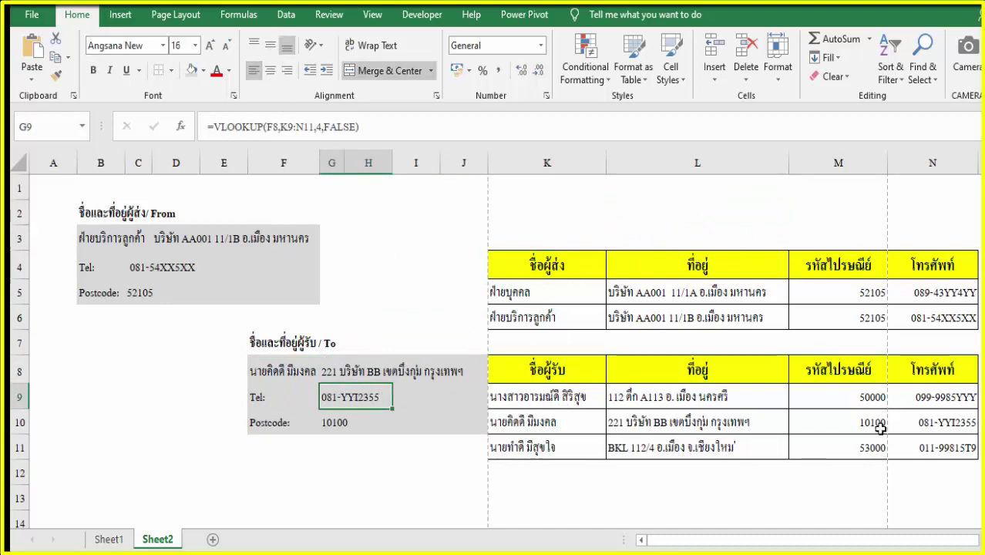
pyautogui.click(564, 279)
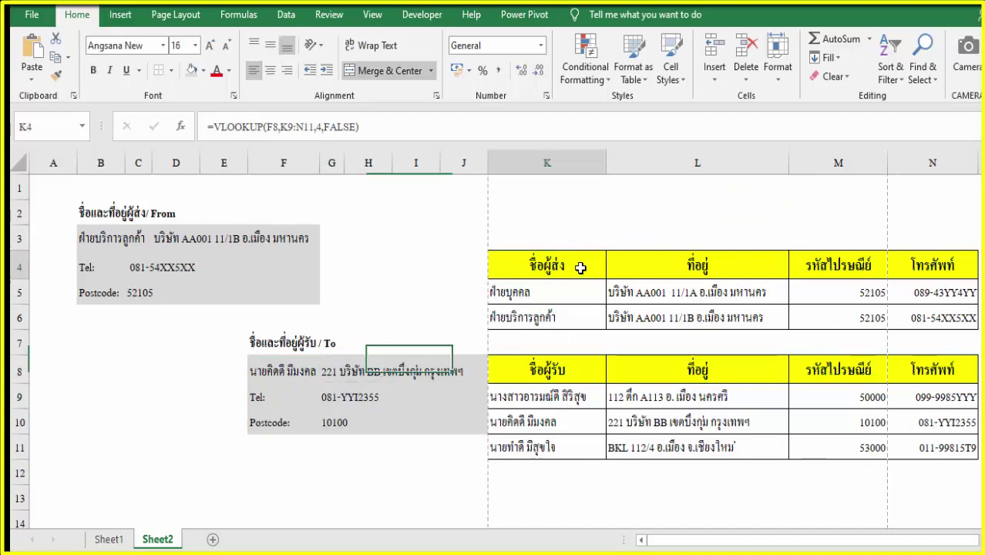